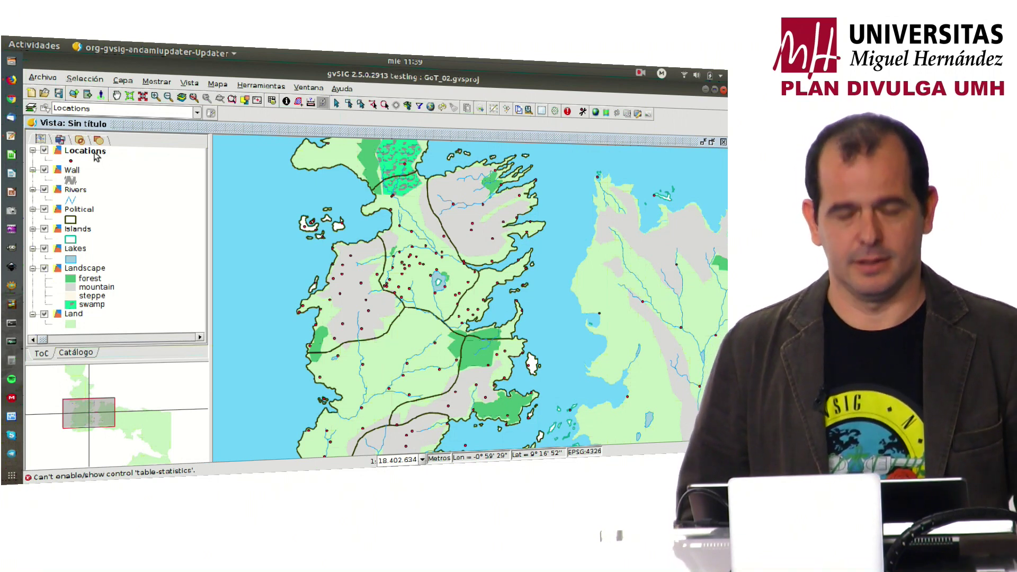
# - Open the attribute table of the Locations layer and start editing it
pyautogui.rightClick(95, 152)
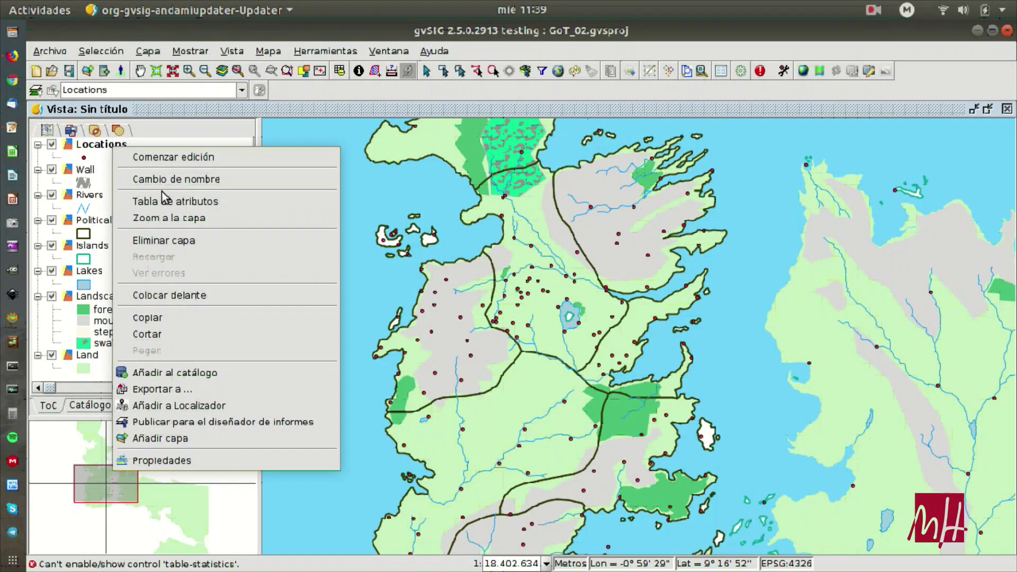
pyautogui.click(165, 201)
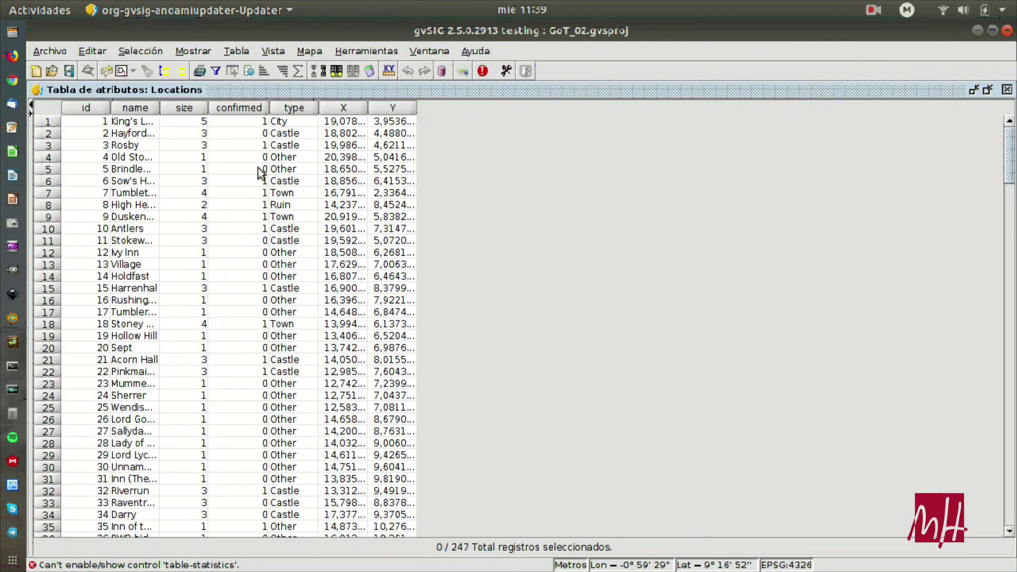
pyautogui.click(237, 53)
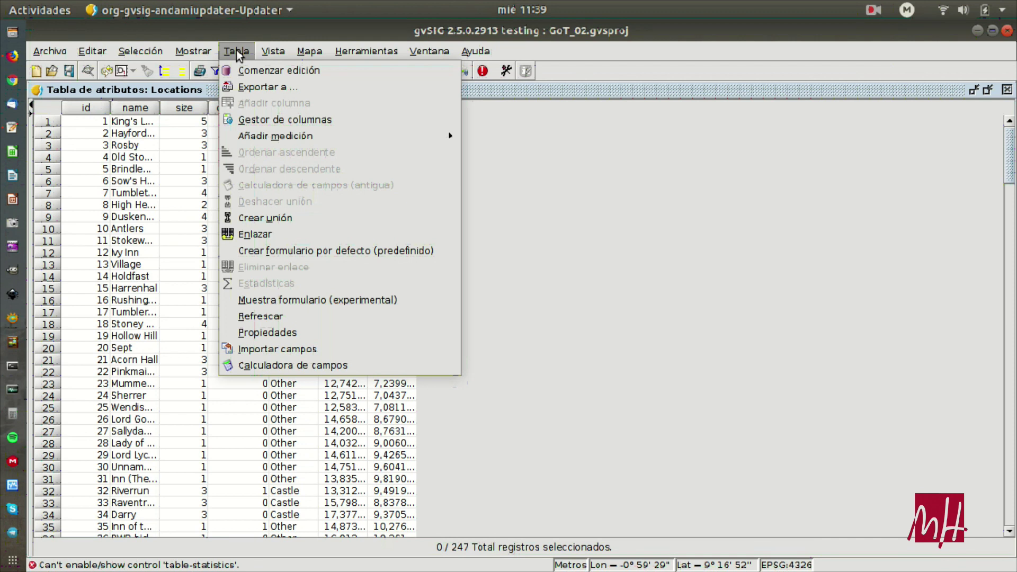
pyautogui.click(265, 71)
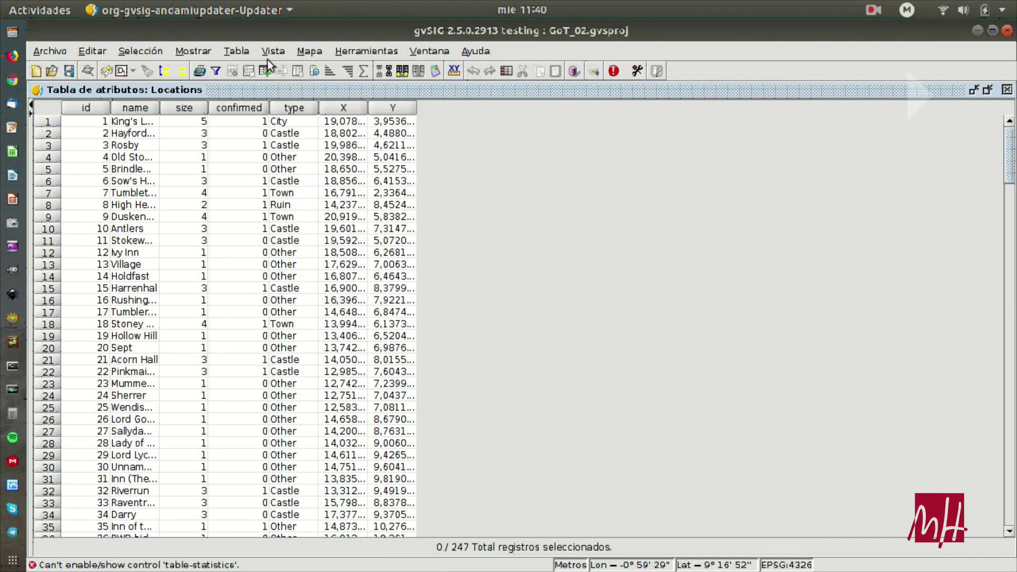
# - Add a new column named Tipo with the String data type to the Locations table
pyautogui.click(236, 51)
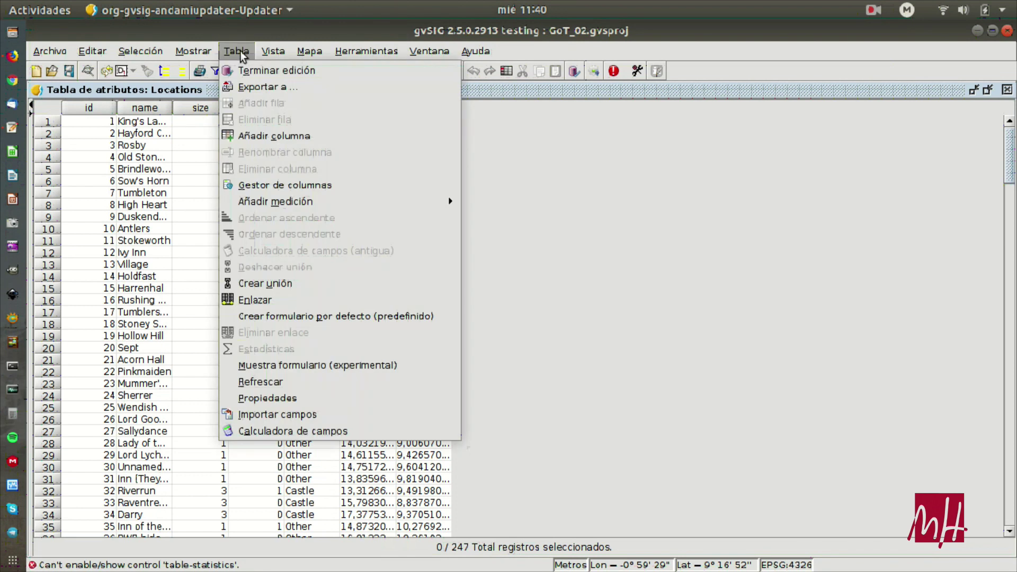
pyautogui.click(249, 136)
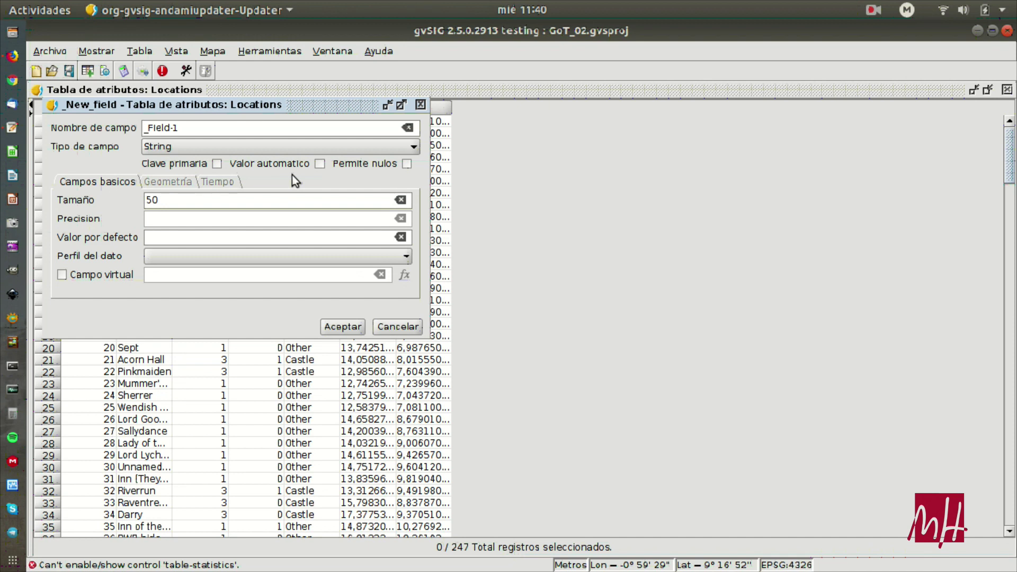
pyautogui.tripleClick(249, 130)
pyautogui.write('Tipo')
pyautogui.click(408, 150)
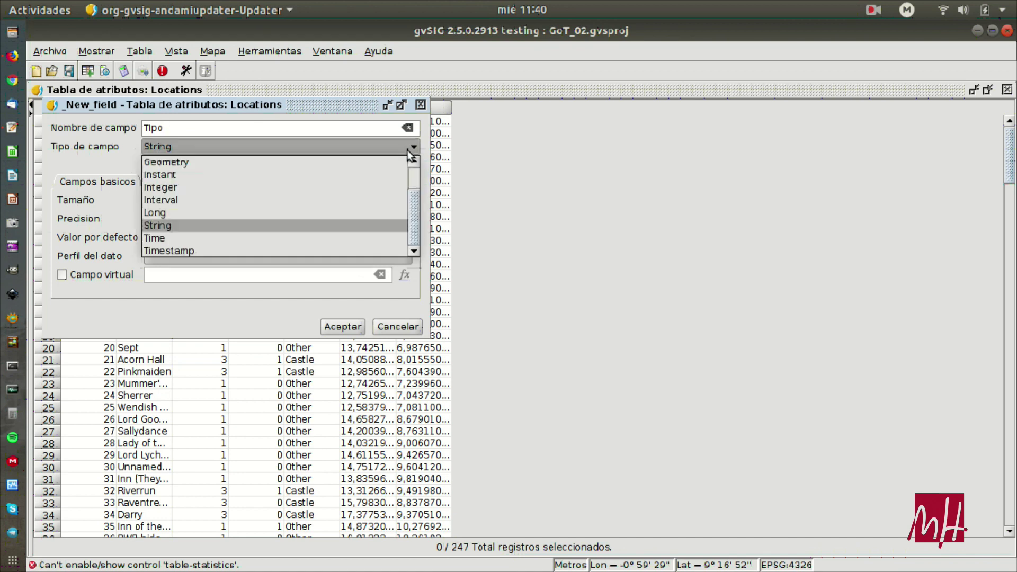
pyautogui.scroll(1, 377, 211)
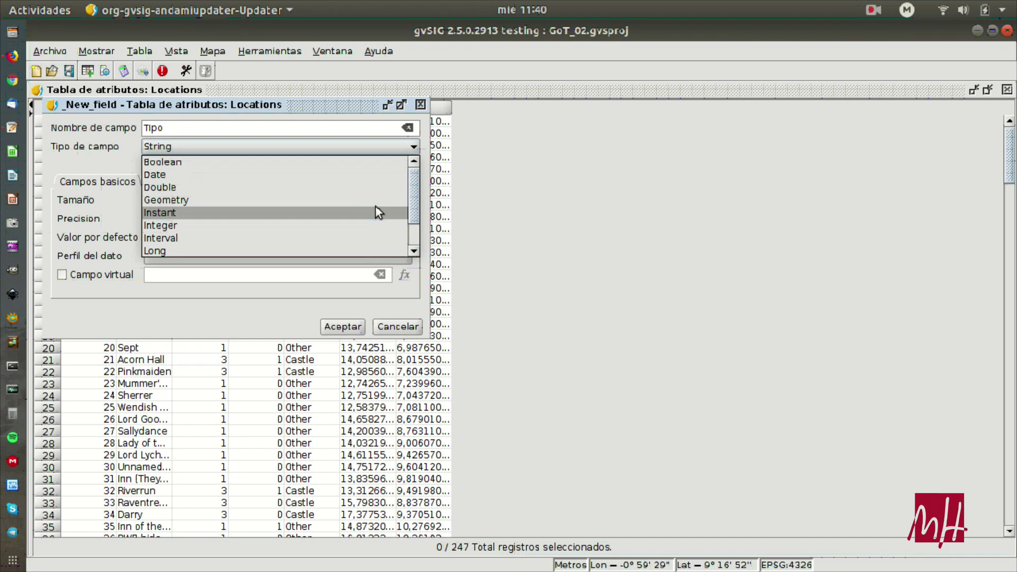
pyautogui.scroll(-1, 371, 233)
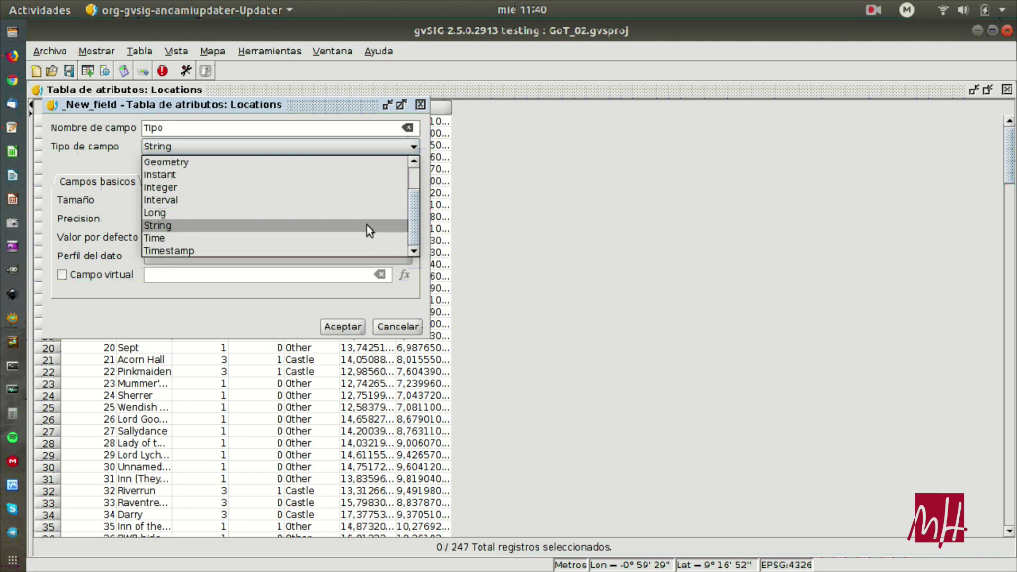
pyautogui.click(367, 224)
pyautogui.click(351, 329)
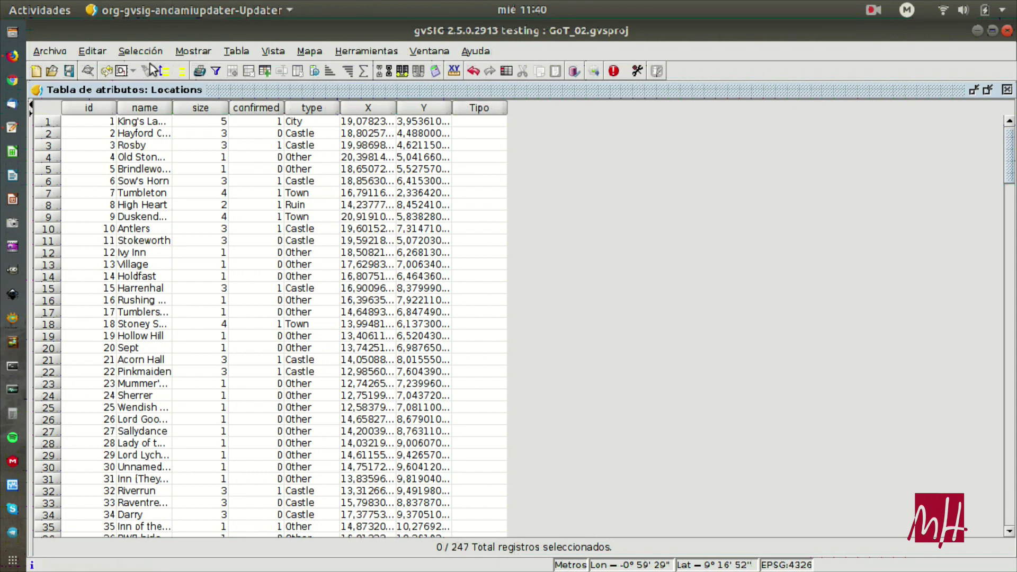
# - Select by attributes the records that match type = 'Castle' as a new selection
pyautogui.click(142, 51)
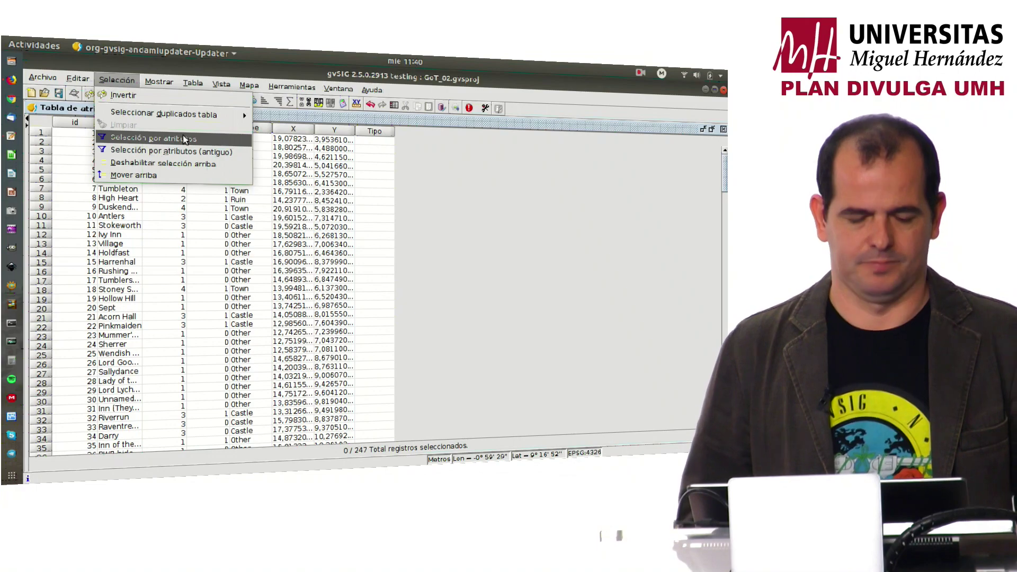
pyautogui.click(185, 139)
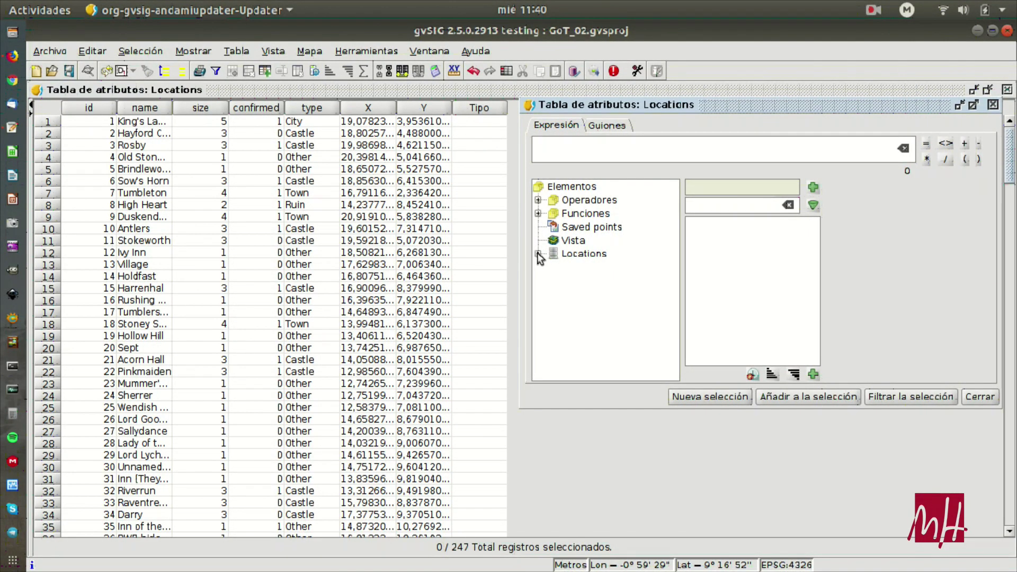
pyautogui.click(537, 253)
pyautogui.doubleClick(593, 371)
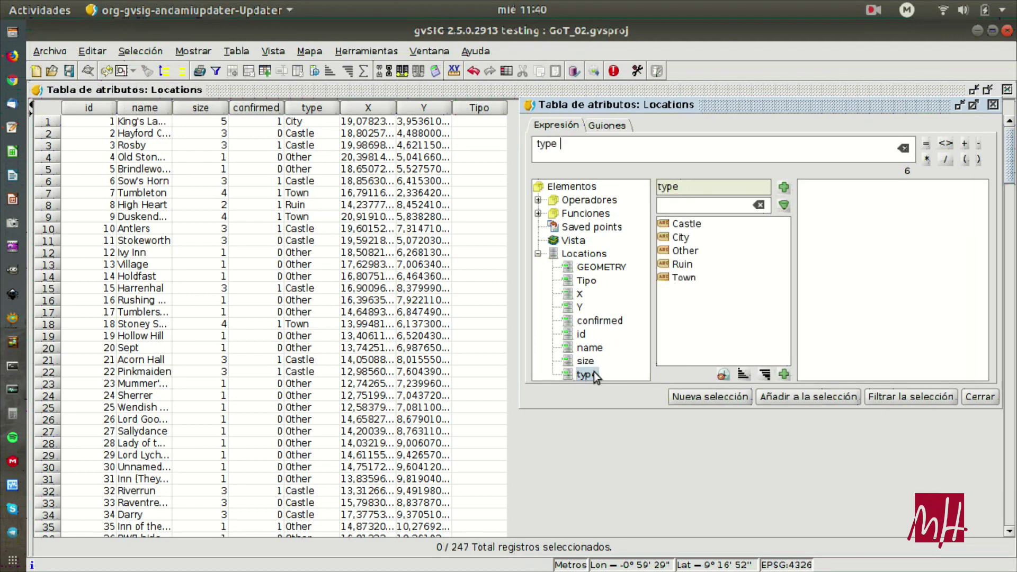
pyautogui.click(926, 143)
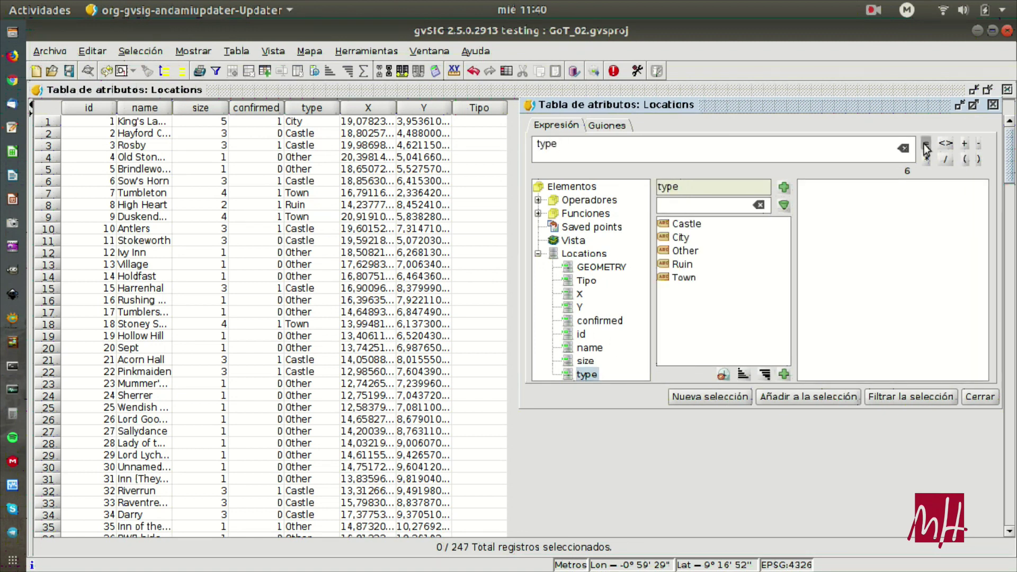
pyautogui.doubleClick(676, 224)
pyautogui.click(721, 400)
pyautogui.click(979, 397)
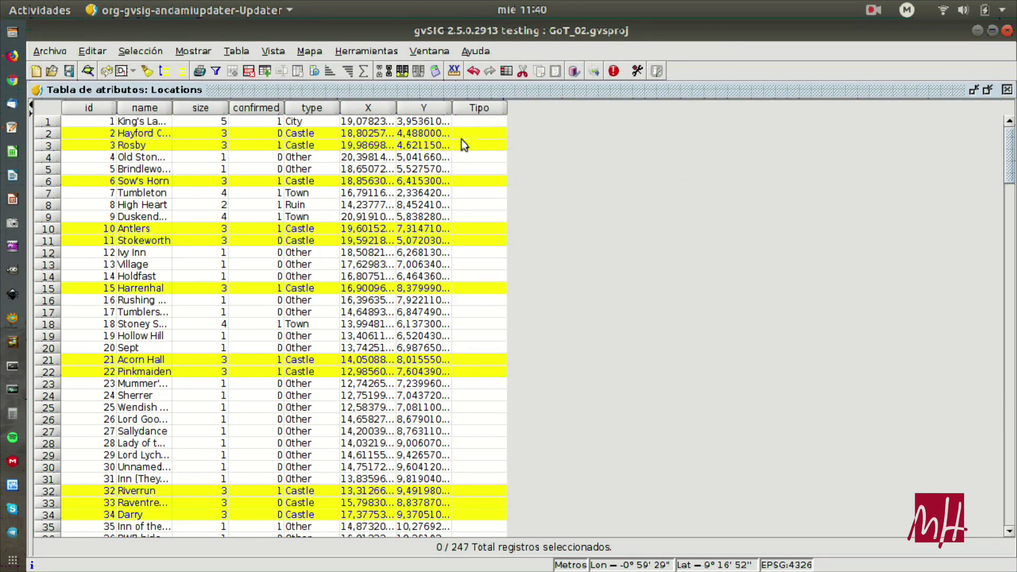
# - Fill the Tipo field of the selected records with 'Castillo' using the field calculator
pyautogui.click(484, 106)
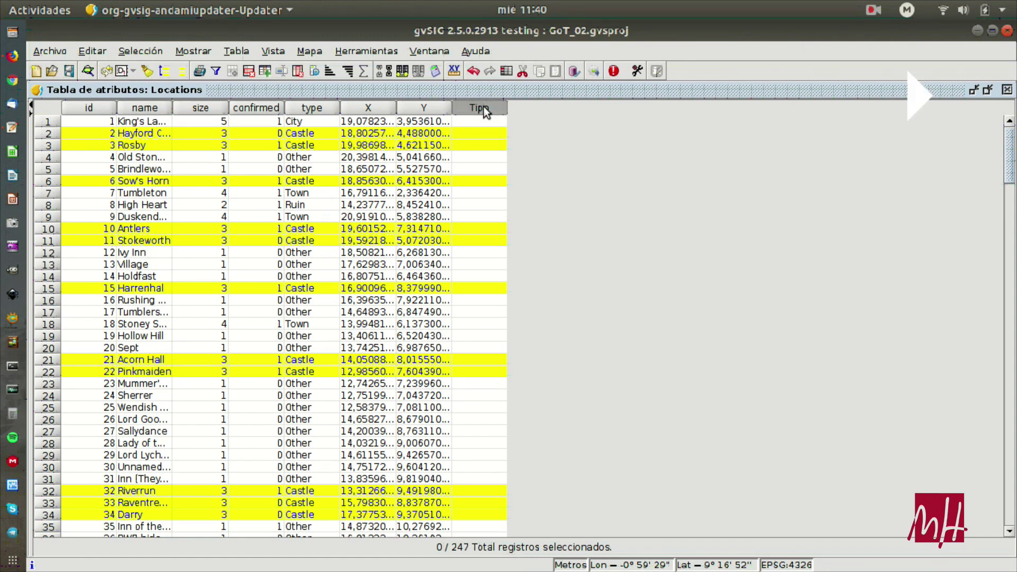
pyautogui.click(435, 72)
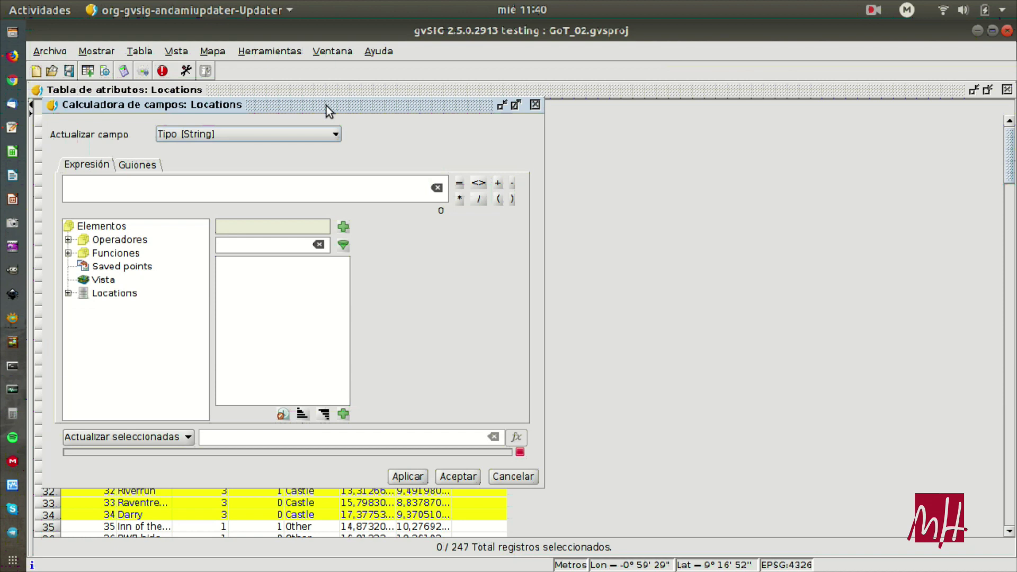
pyautogui.click(290, 136)
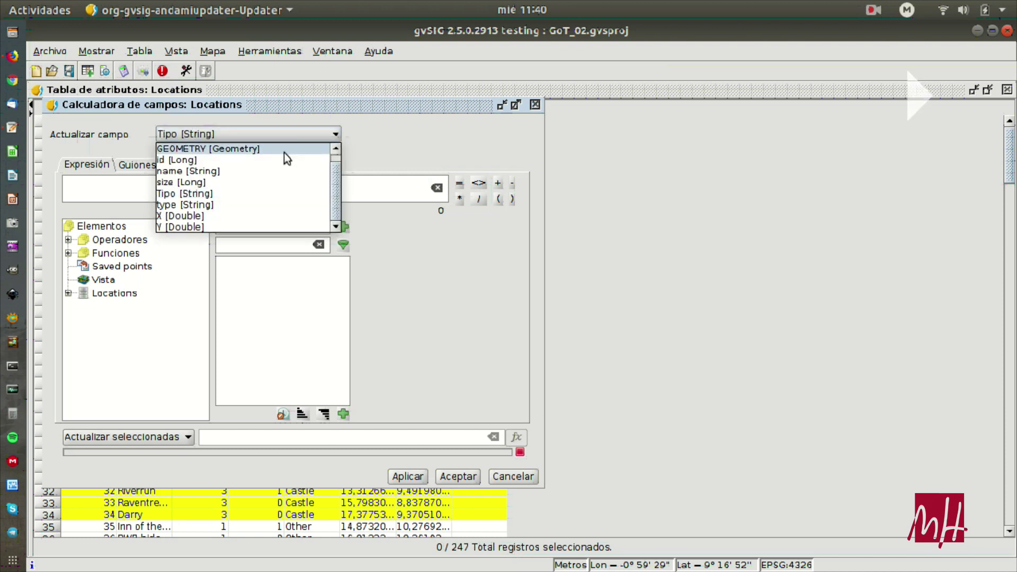
pyautogui.click(406, 151)
pyautogui.click(144, 182)
pyautogui.write("'")
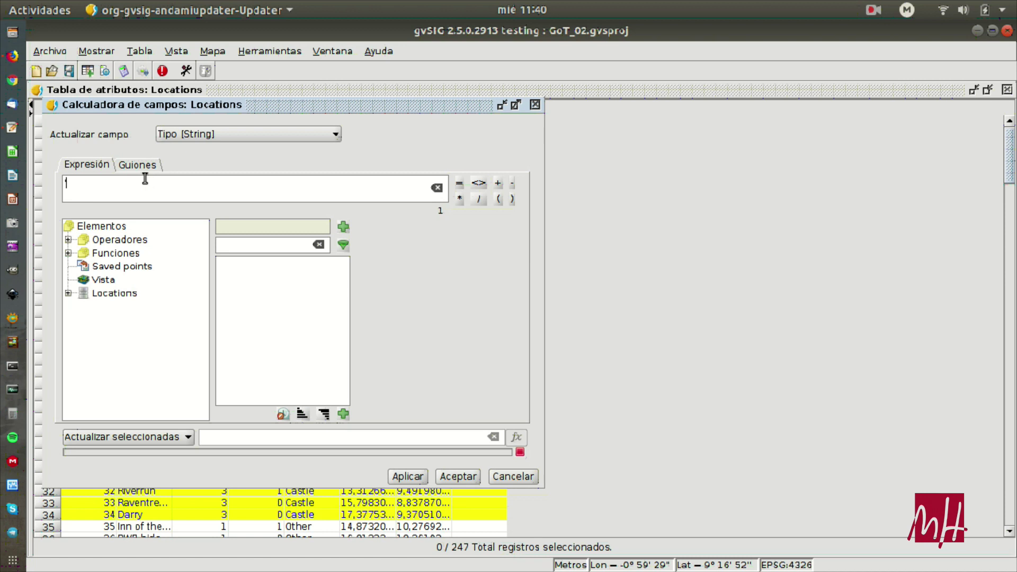
pyautogui.write("Castillo'")
pyautogui.click(416, 476)
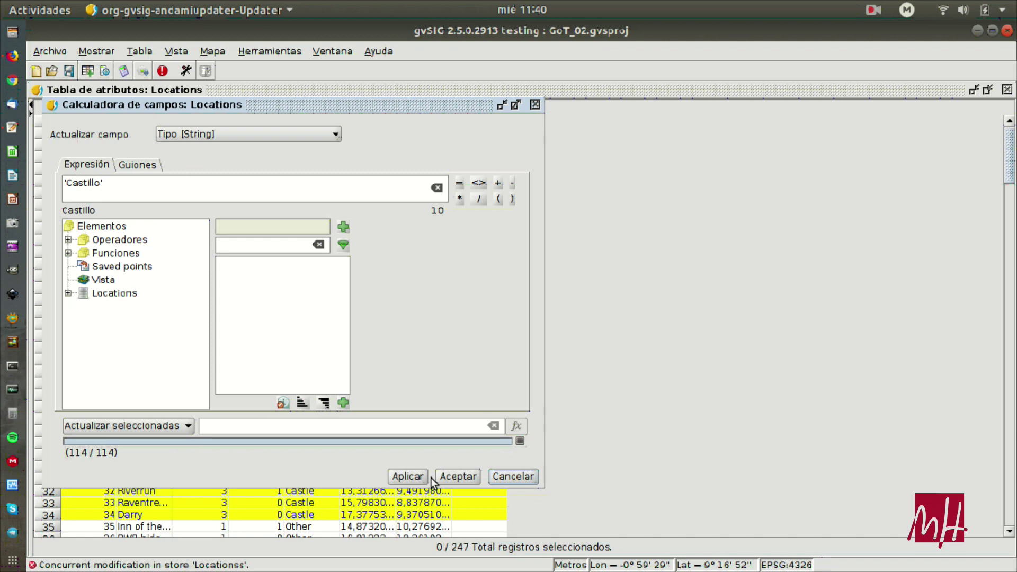
pyautogui.click(457, 476)
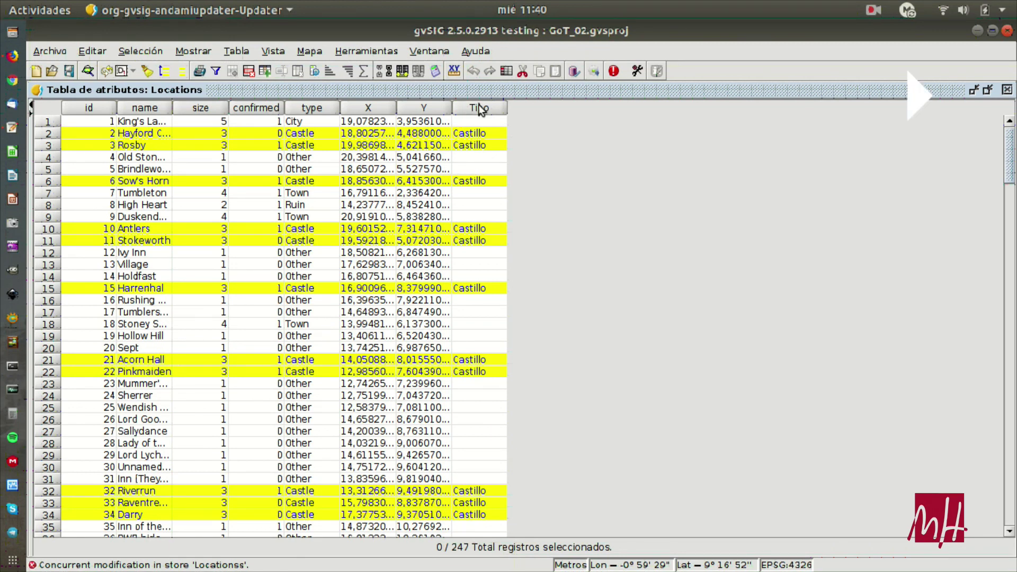
# - Set up the field calculator to write 'Ciudad' into the Tipo field, updating records by filter (Usar filtro)
pyautogui.click(435, 72)
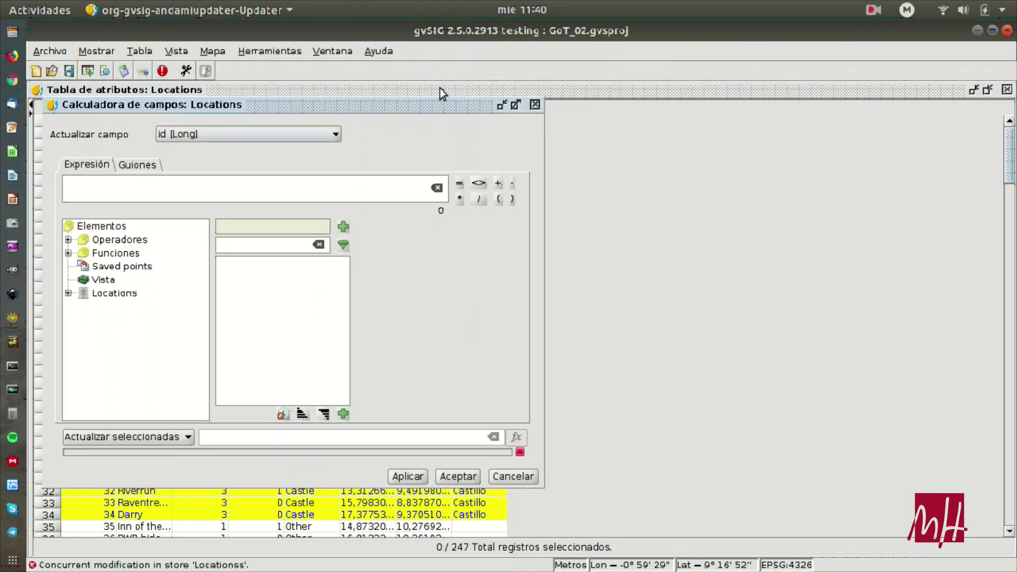
pyautogui.click(249, 135)
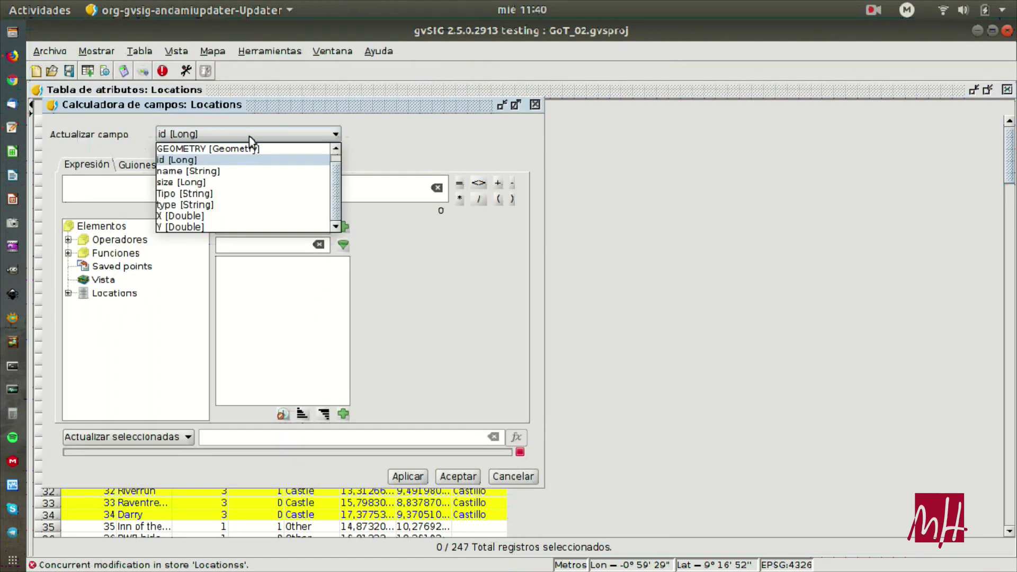
pyautogui.click(226, 193)
pyautogui.write("'Ciudad'")
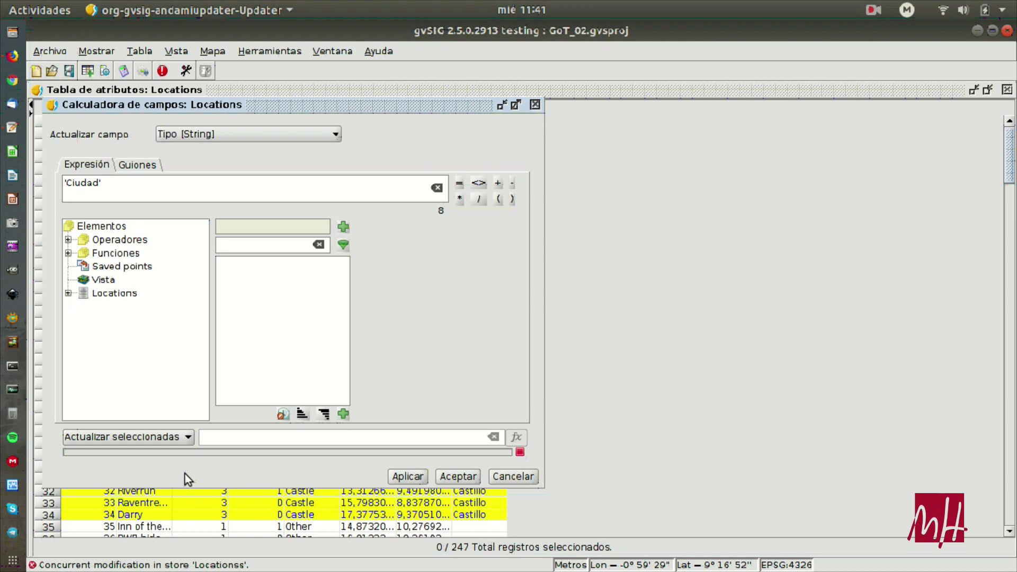
pyautogui.click(154, 438)
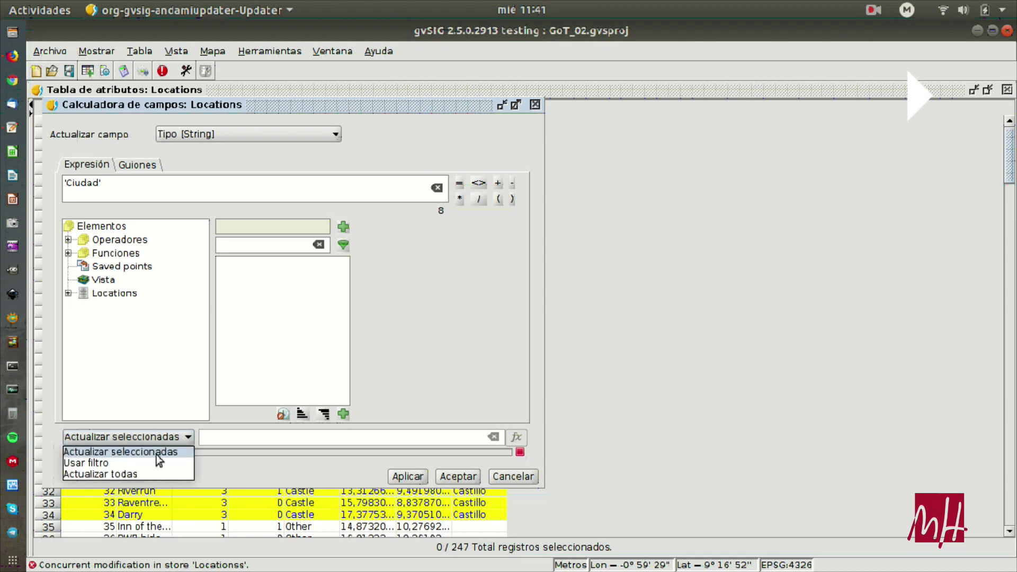
pyautogui.click(152, 464)
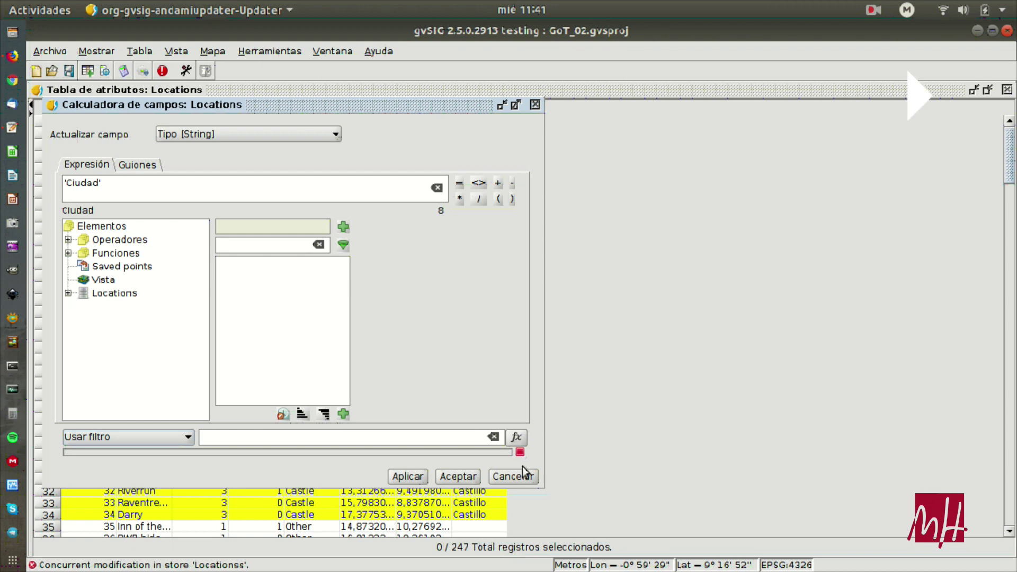
# - Build the filter expression type = 'City' for the field calculation
pyautogui.click(516, 438)
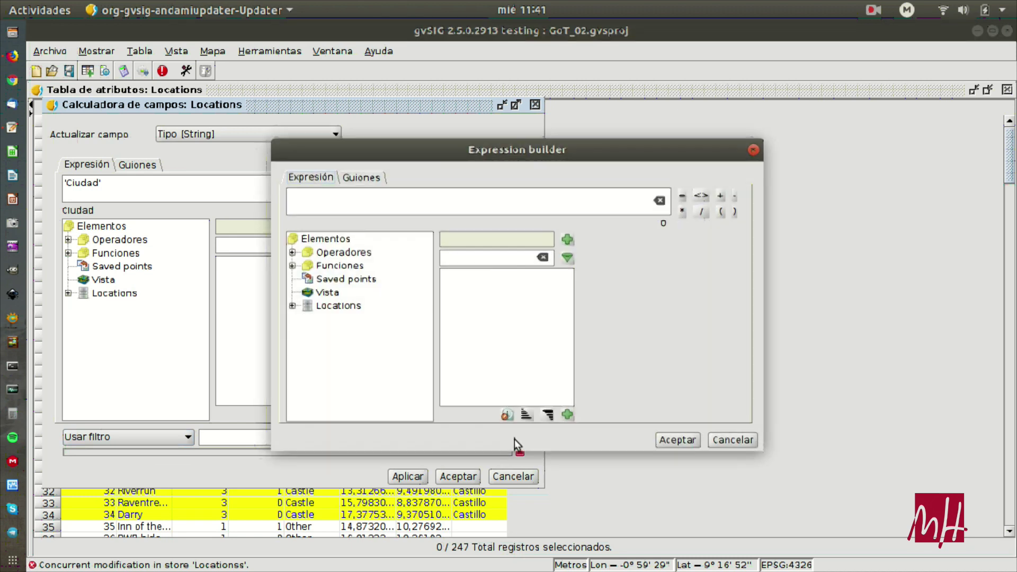
pyautogui.click(292, 306)
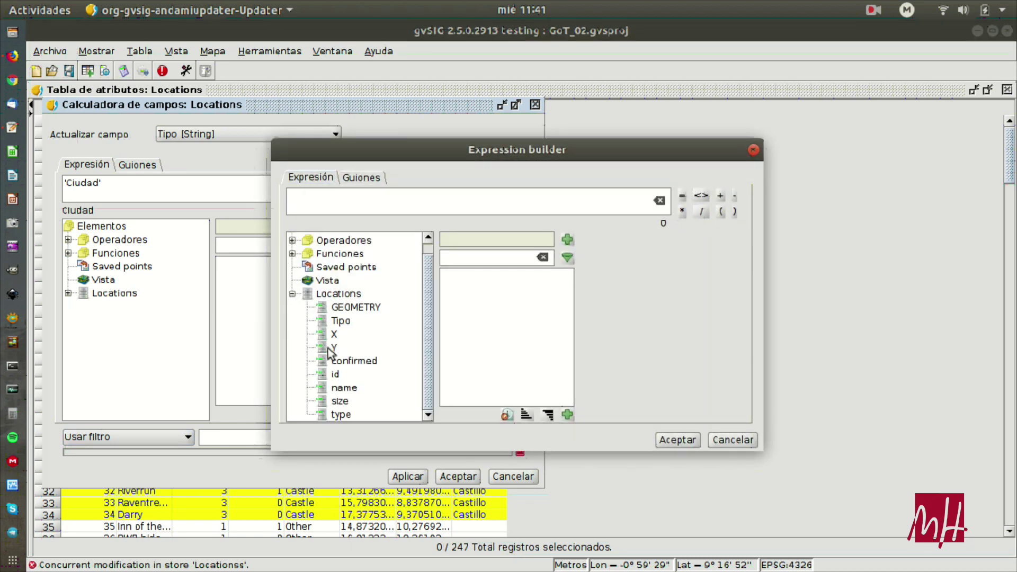
pyautogui.click(342, 414)
pyautogui.doubleClick(344, 414)
pyautogui.click(683, 196)
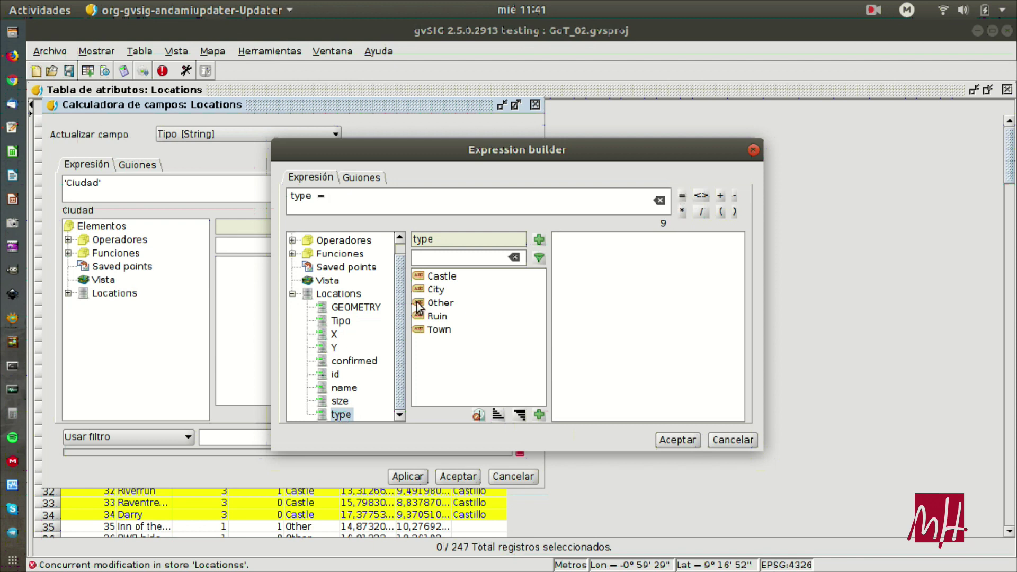
pyautogui.doubleClick(429, 289)
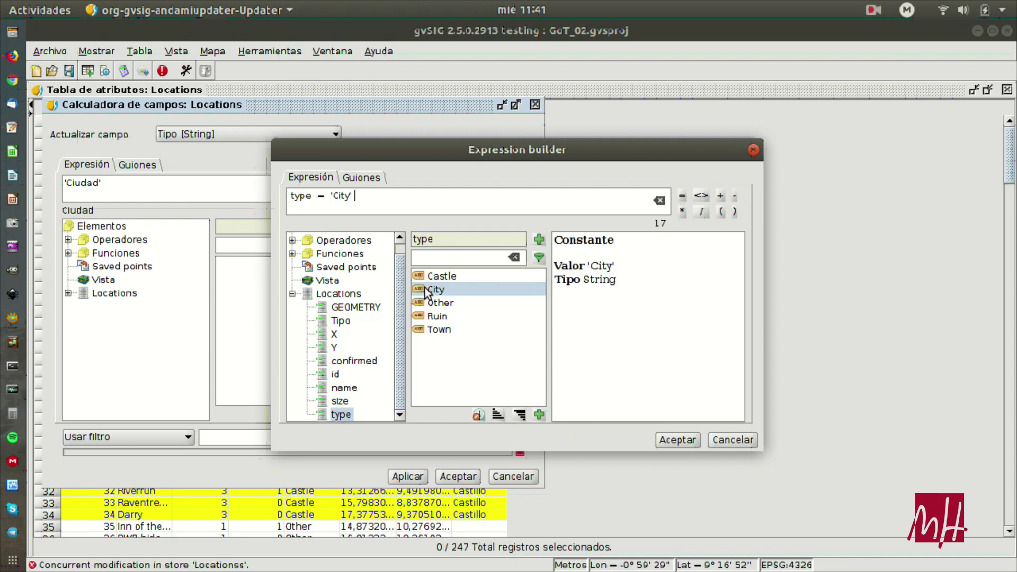
pyautogui.click(683, 444)
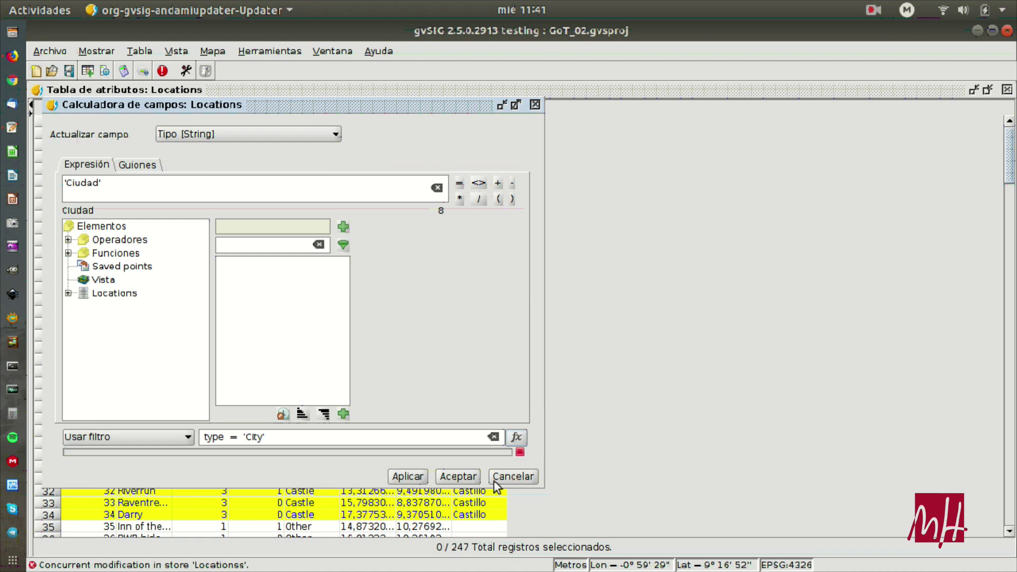
# - Apply the filtered calculation, move the calculator window to check the Tipo column, and close the calculator with its changes accepted
pyautogui.click(405, 477)
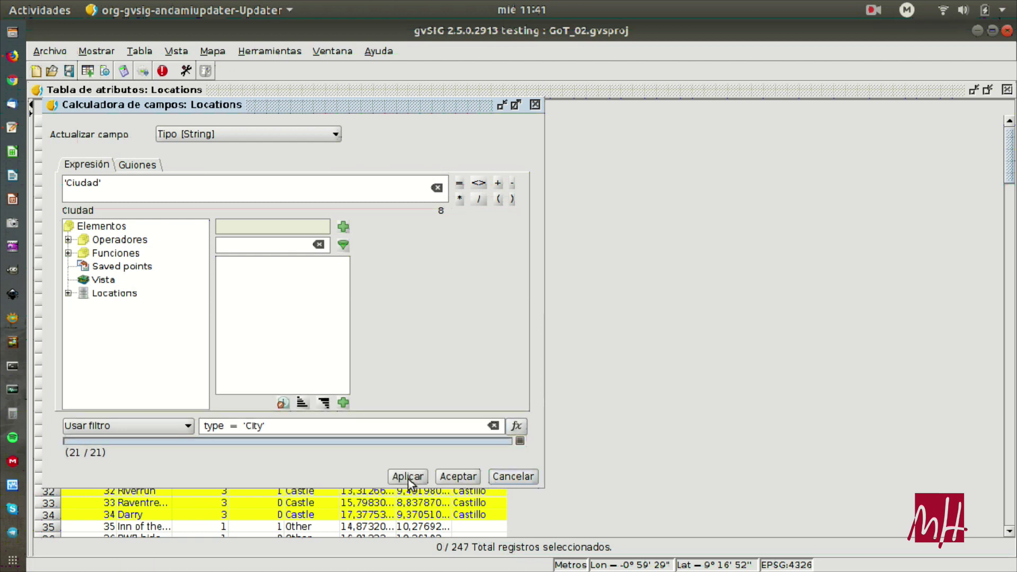
pyautogui.moveTo(331, 111); pyautogui.dragTo(730, 101)
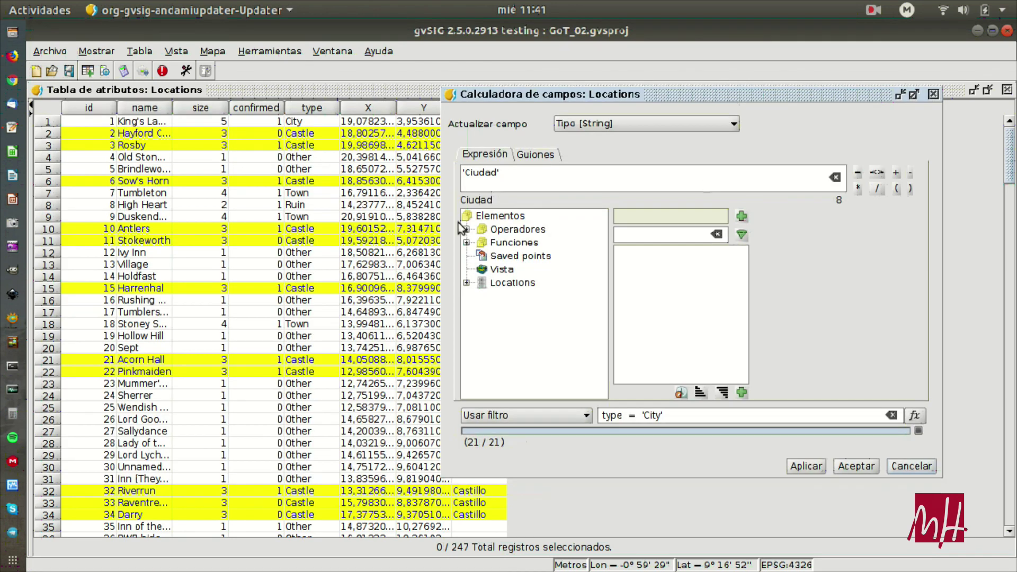
pyautogui.moveTo(522, 84); pyautogui.dragTo(567, 133)
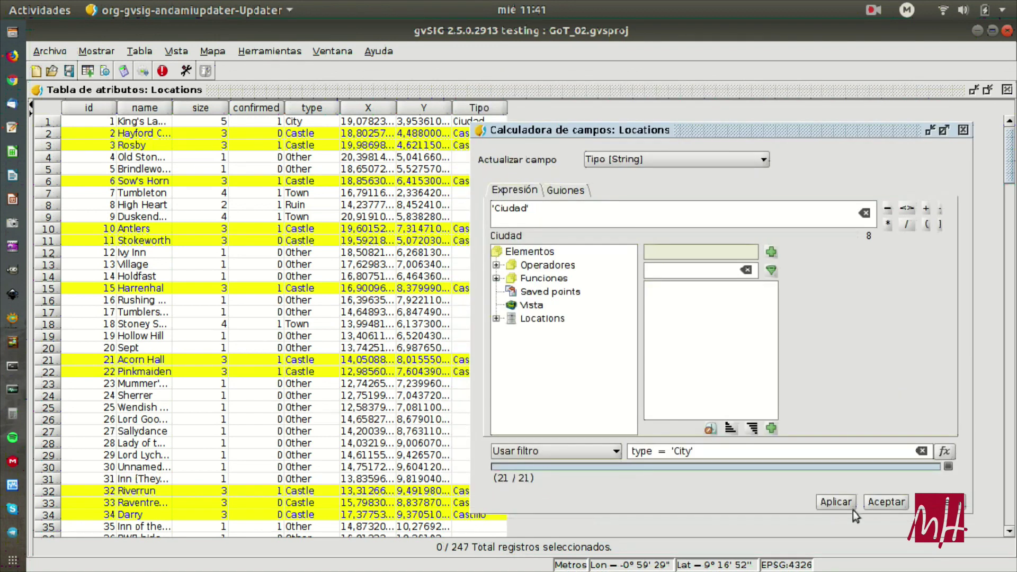
pyautogui.click(888, 504)
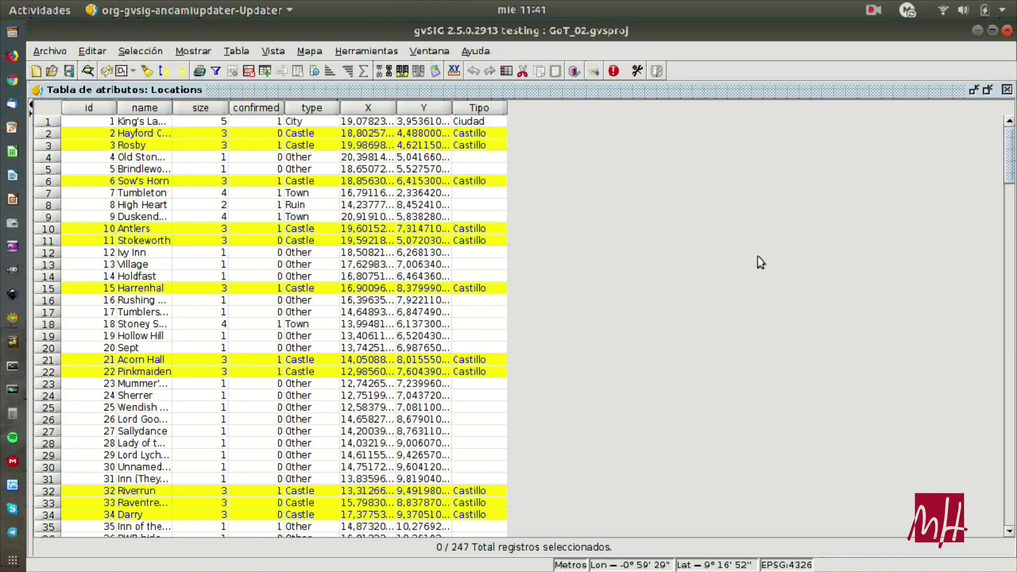
# - Clear the castle selection and set up the field calculator to write 'Ruina' into the Tipo field
pyautogui.moveTo(1010, 151); pyautogui.dragTo(1011, 330)
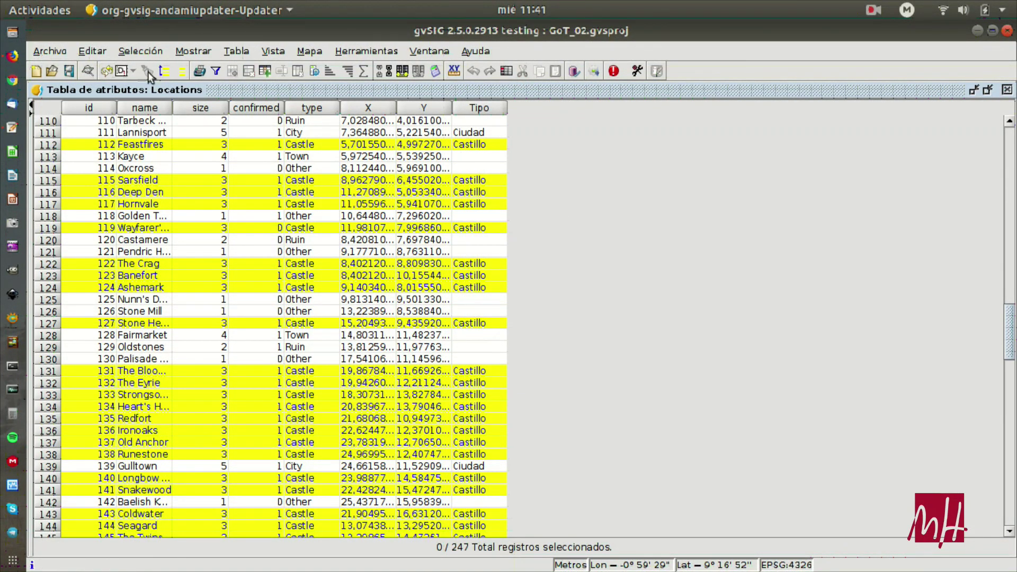
pyautogui.scroll(8, 625, 149)
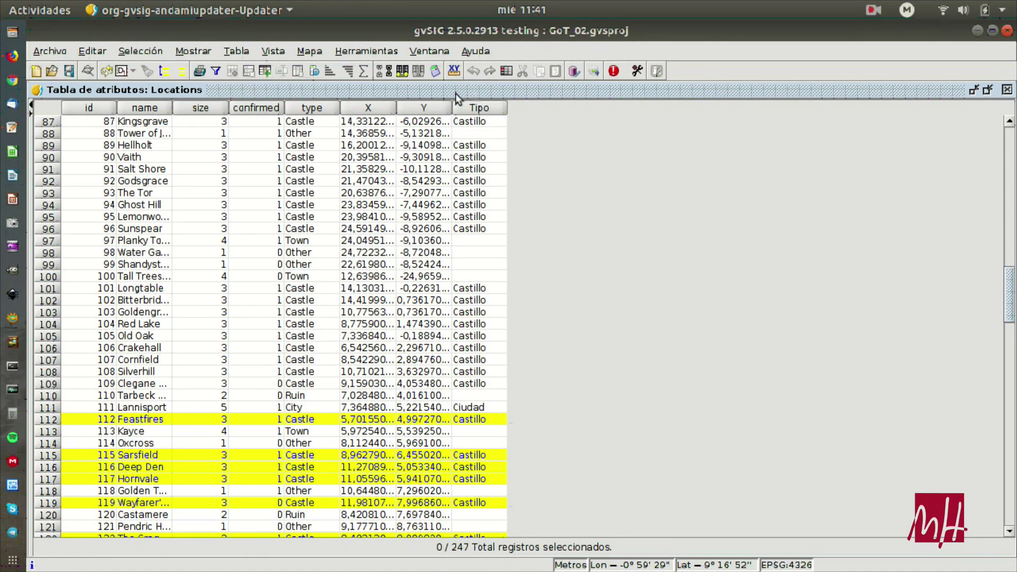
pyautogui.click(440, 72)
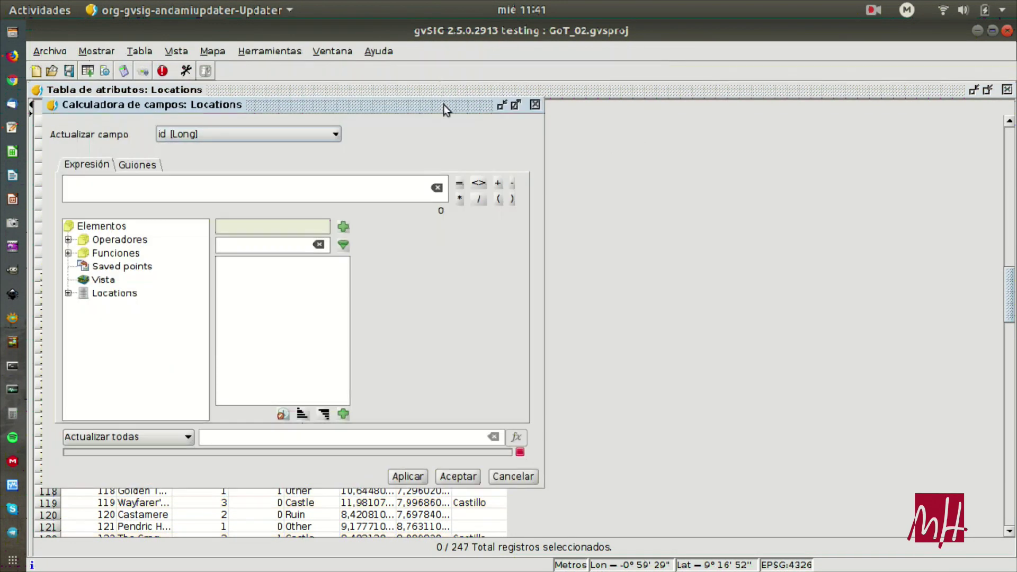
pyautogui.click(211, 141)
pyautogui.click(206, 193)
pyautogui.write("'Ruina'")
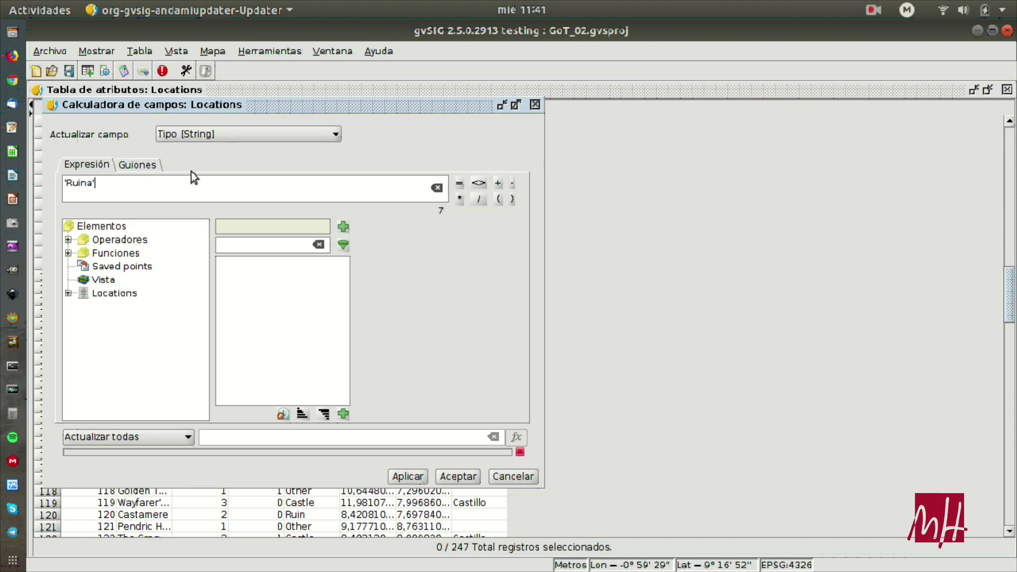
# - Set the update mode to Usar filtro, start the filter with type =, and move the calculator aside to reveal the type column
pyautogui.click(160, 435)
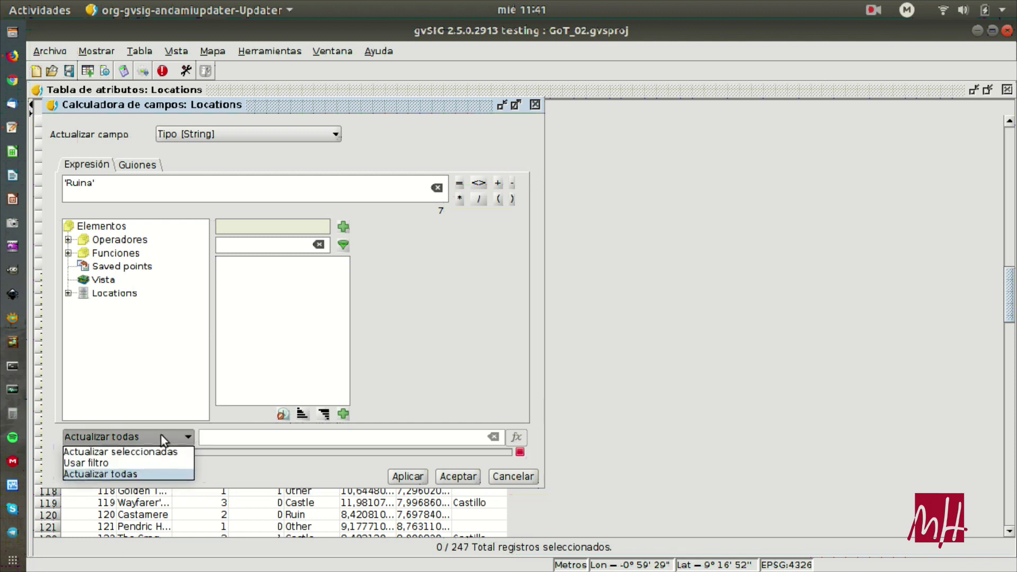
pyautogui.click(142, 464)
pyautogui.click(232, 441)
pyautogui.write('type')
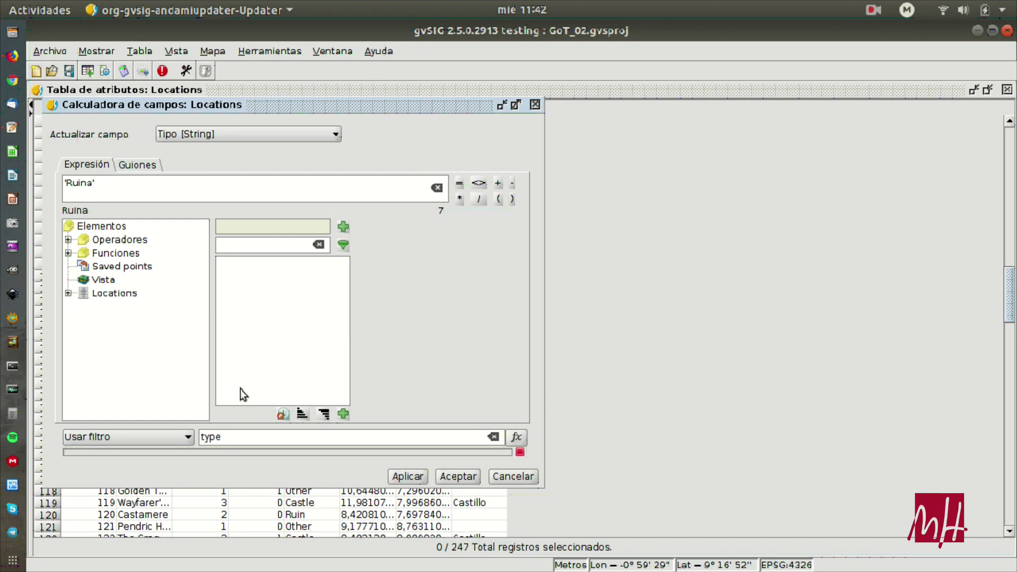
pyautogui.write(' =')
pyautogui.moveTo(308, 107); pyautogui.dragTo(434, 157)
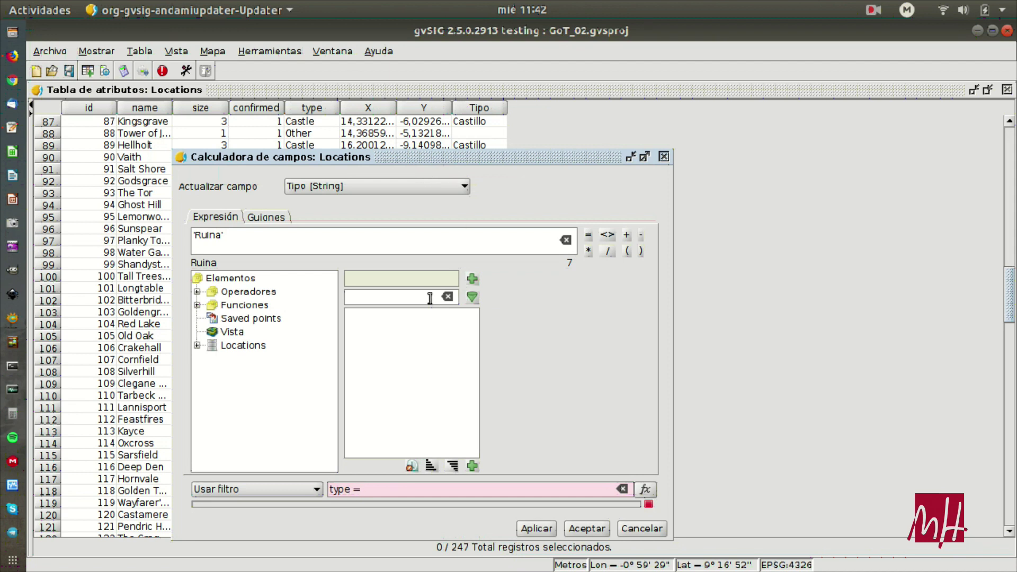
pyautogui.moveTo(424, 154); pyautogui.dragTo(567, 158)
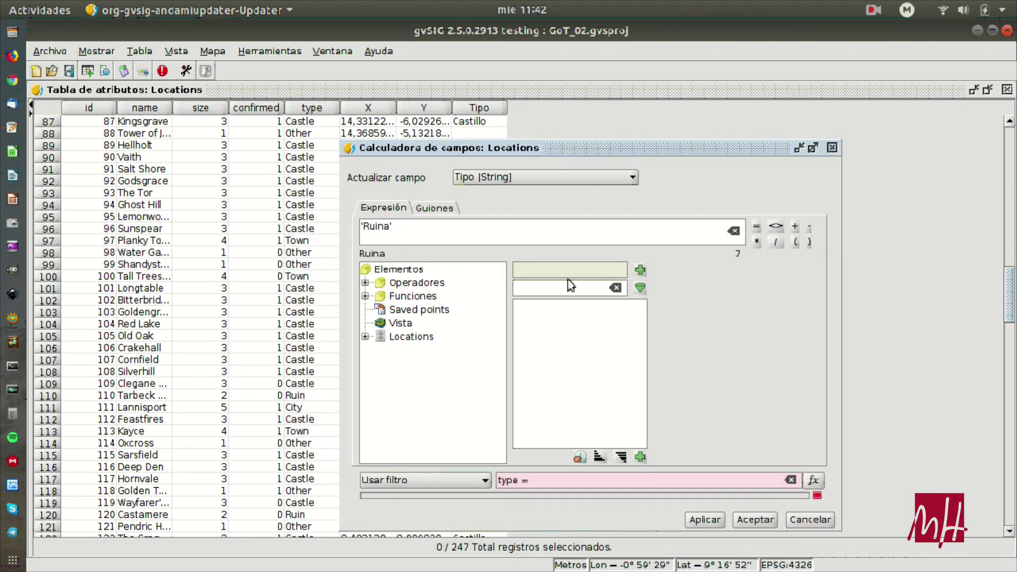
# - Complete the filter as type = 'Ruin' and apply the calculation
pyautogui.write("'")
pyautogui.write('Other')
pyautogui.press('BackSpace')
pyautogui.press('BackSpace')
pyautogui.press('BackSpace')
pyautogui.press('BackSpace')
pyautogui.press('BackSpace')
pyautogui.write("Ruin'")
pyautogui.click(706, 522)
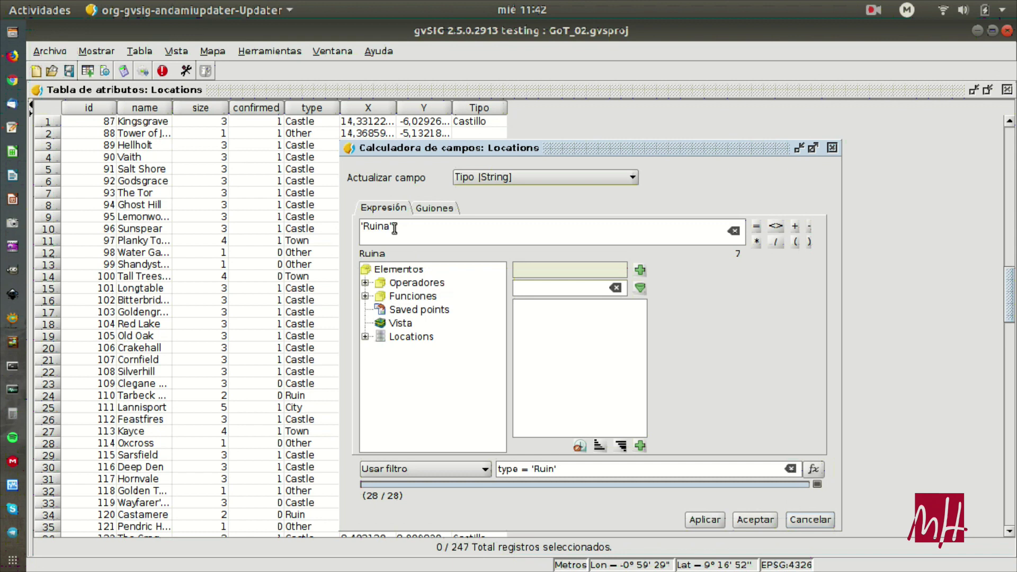
# - Change the expression to 'Pueblo' and the filter to type = 'Town', and apply the calculation
pyautogui.moveTo(392, 227); pyautogui.dragTo(365, 226)
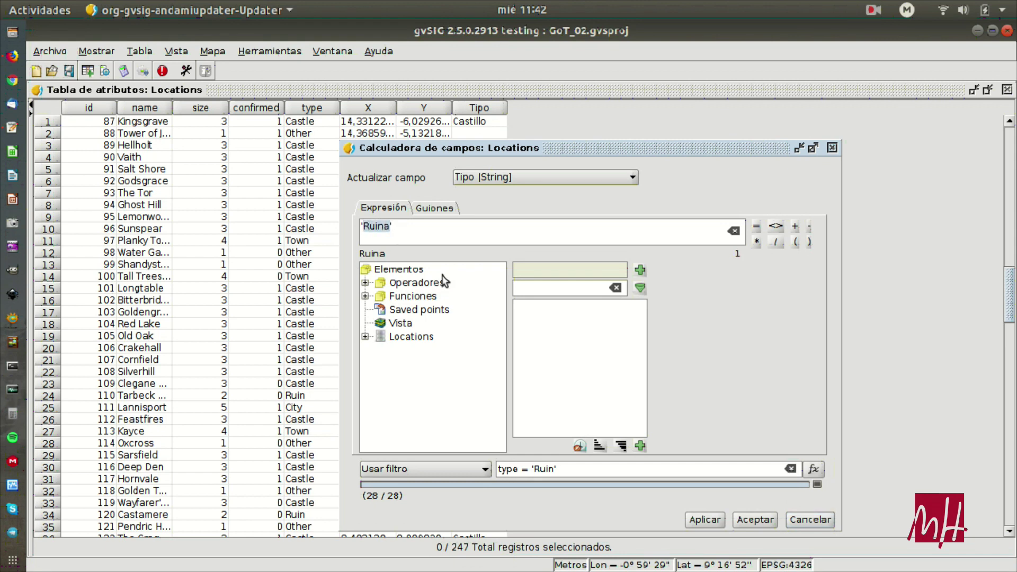
pyautogui.write("Pueblo'")
pyautogui.moveTo(538, 465); pyautogui.dragTo(555, 466)
pyautogui.press('BackSpace')
pyautogui.press('BackSpace')
pyautogui.write('Tow')
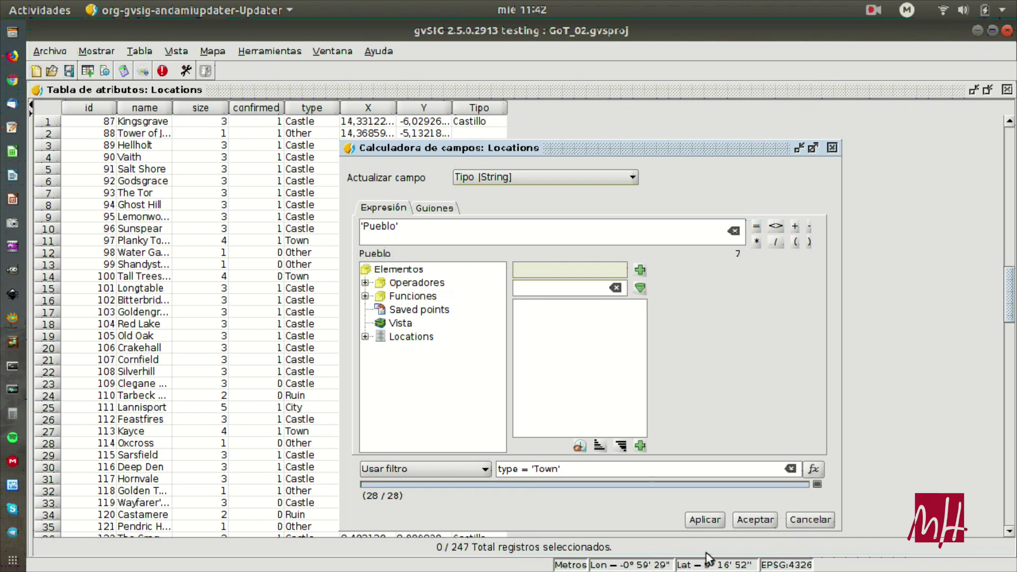
pyautogui.click(705, 520)
# - Apply the expression 'Otro' with the filter type = 'Other' and close the field calculator with its changes accepted
pyautogui.moveTo(398, 226); pyautogui.dragTo(365, 225)
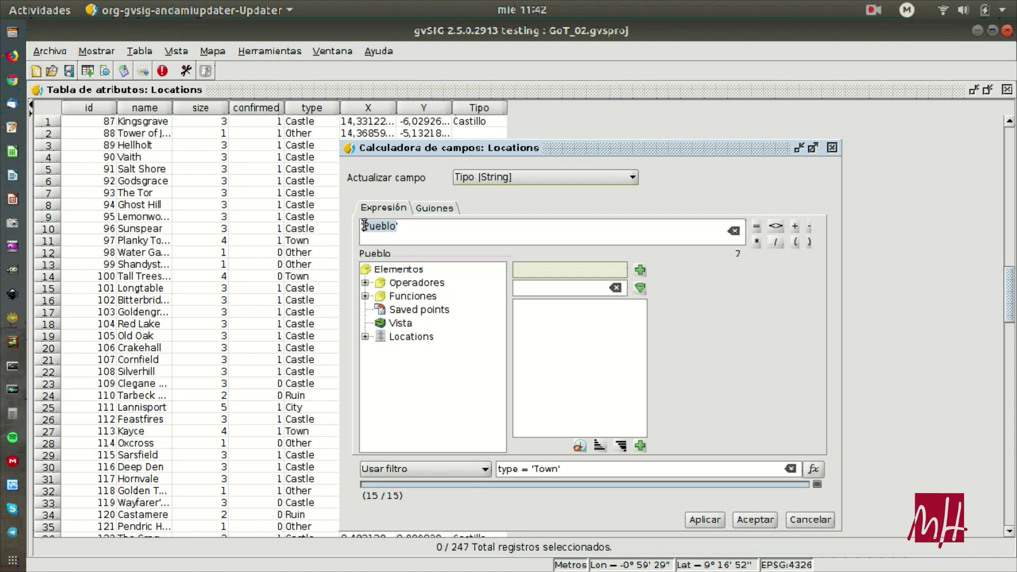
pyautogui.write("Otro'")
pyautogui.moveTo(534, 468); pyautogui.dragTo(558, 468)
pyautogui.write("Other'")
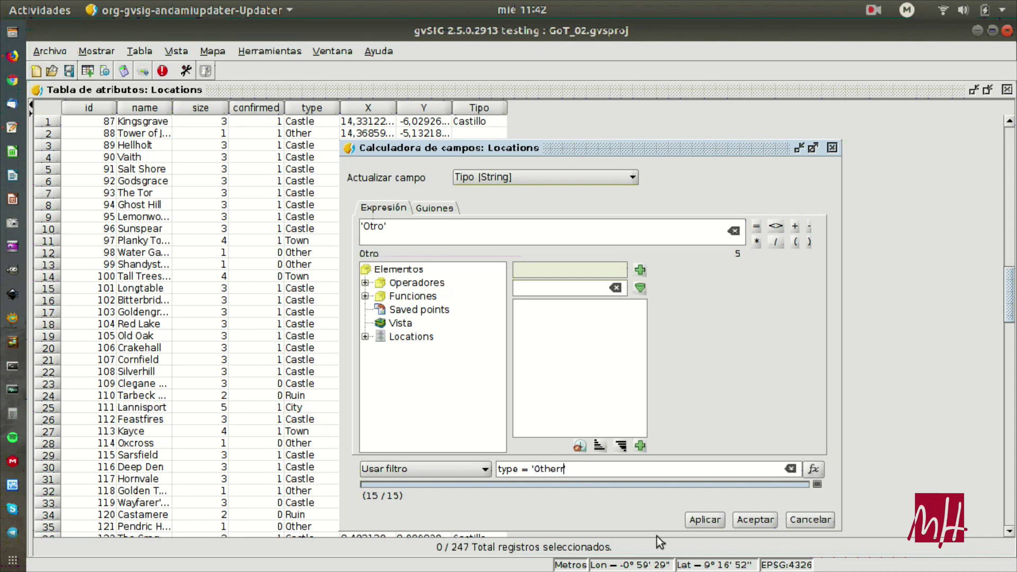
pyautogui.press('BackSpace')
pyautogui.press('BackSpace')
pyautogui.write("r'")
pyautogui.click(703, 519)
pyautogui.click(749, 513)
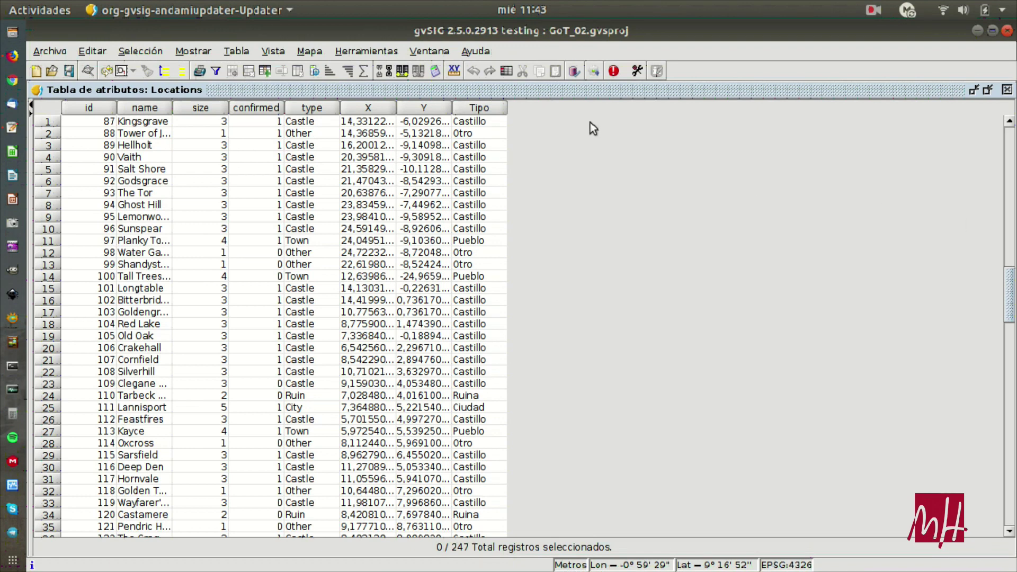
# - Widen the Tipo column, check its values from the start of the table, and close the attribute table
pyautogui.moveTo(507, 107); pyautogui.dragTo(546, 108)
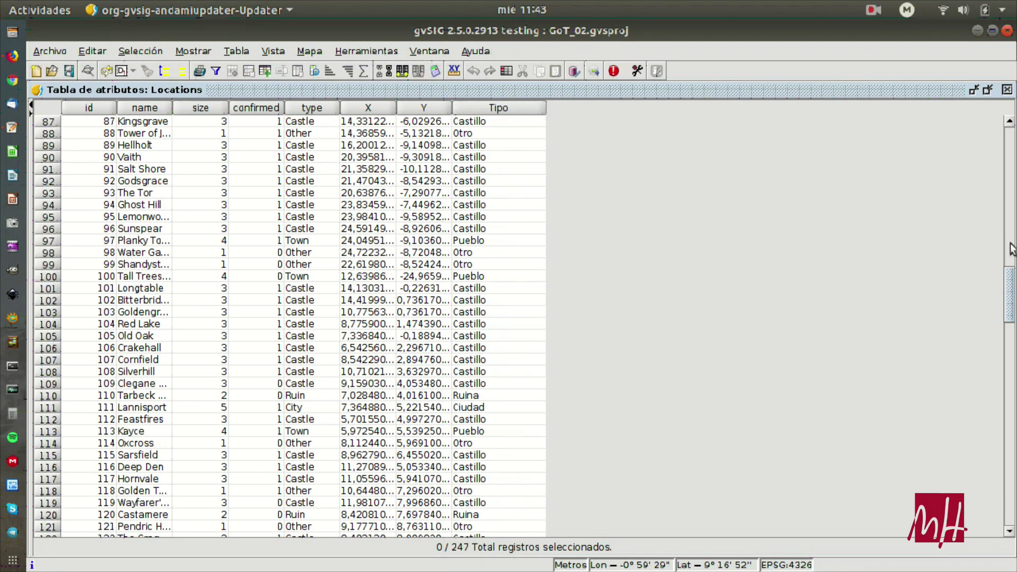
pyautogui.moveTo(1009, 283); pyautogui.dragTo(1009, 155)
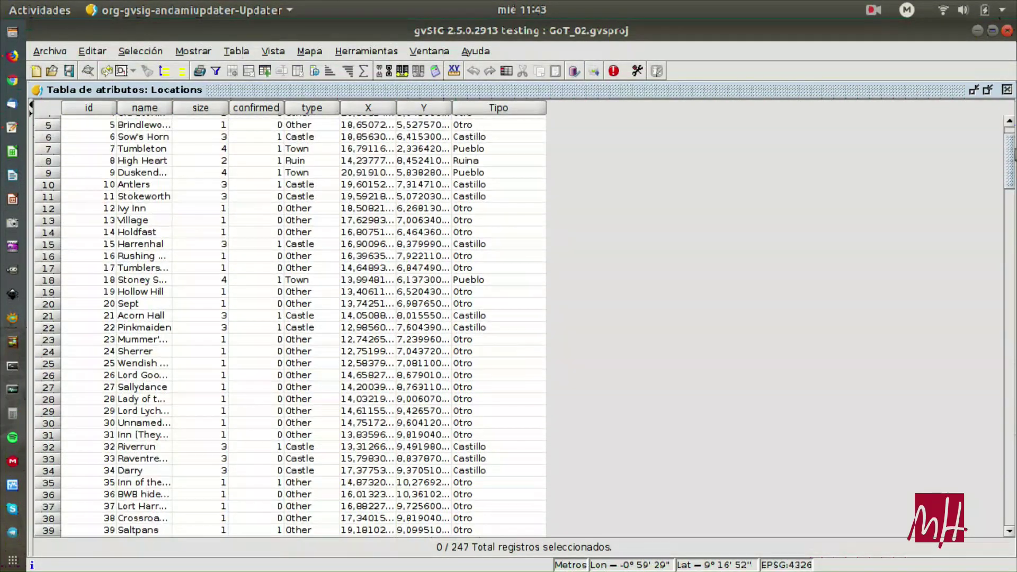
pyautogui.click(1007, 90)
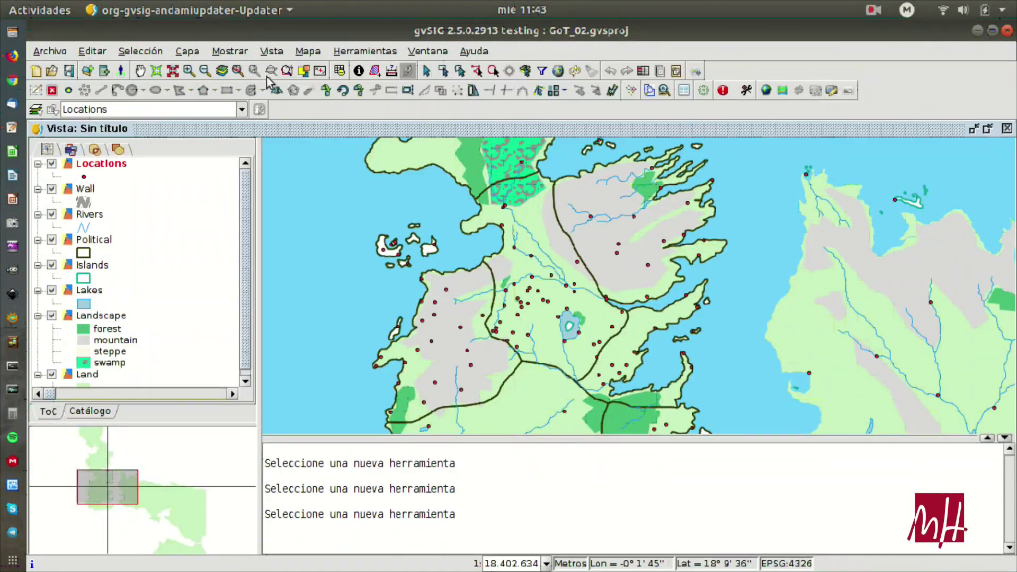
# - Finish editing the Locations layer, saving the changes, and reopen its attribute table
pyautogui.rightClick(109, 166)
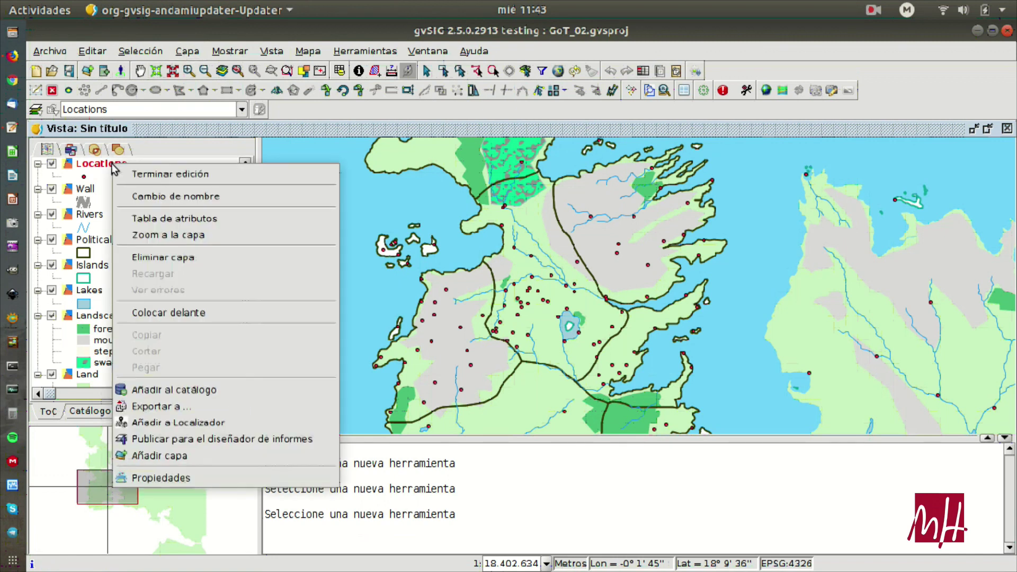
pyautogui.click(139, 170)
pyautogui.click(534, 392)
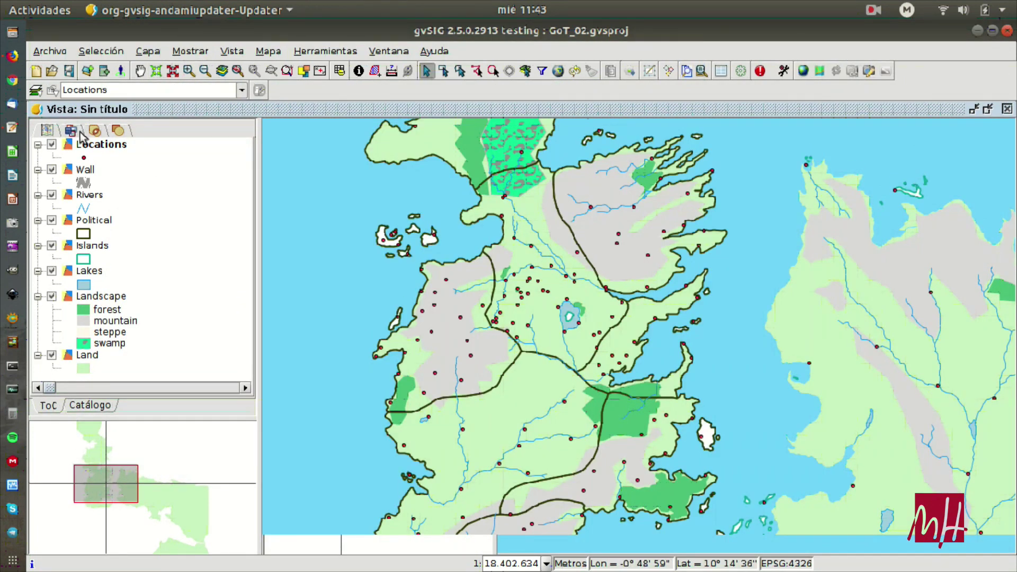
pyautogui.rightClick(98, 148)
pyautogui.click(153, 201)
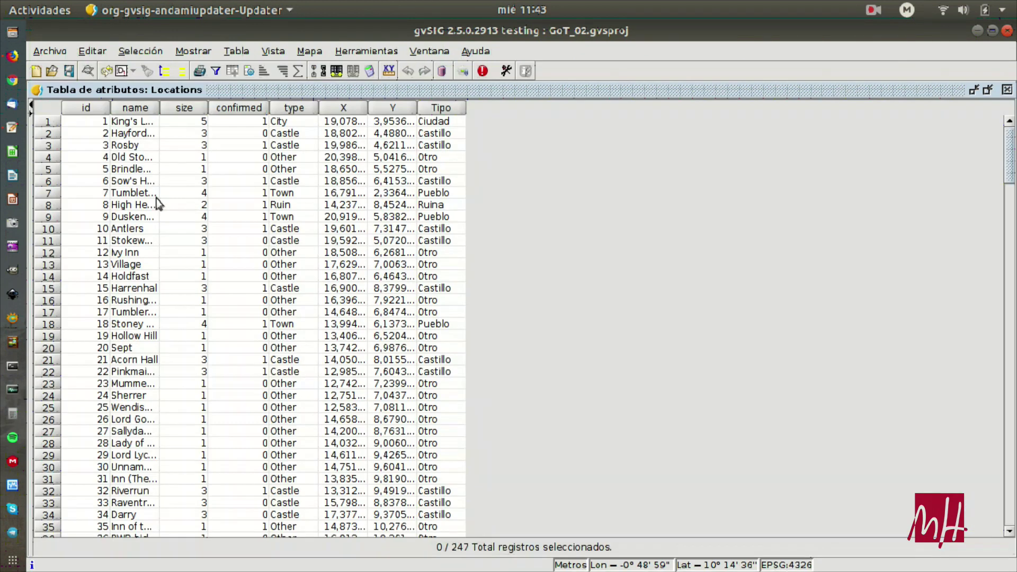
pyautogui.click(874, 10)
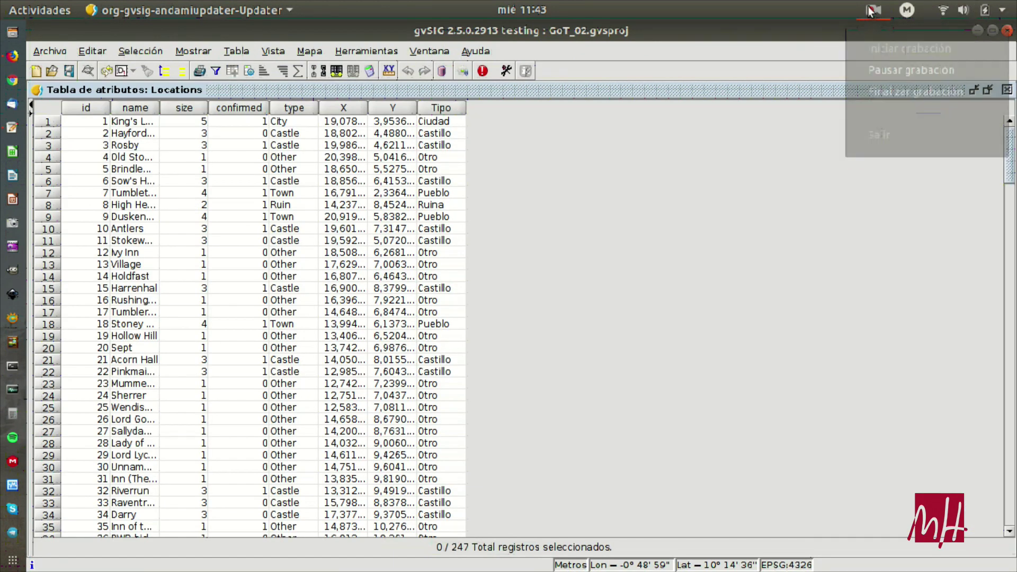
pyautogui.click(919, 96)
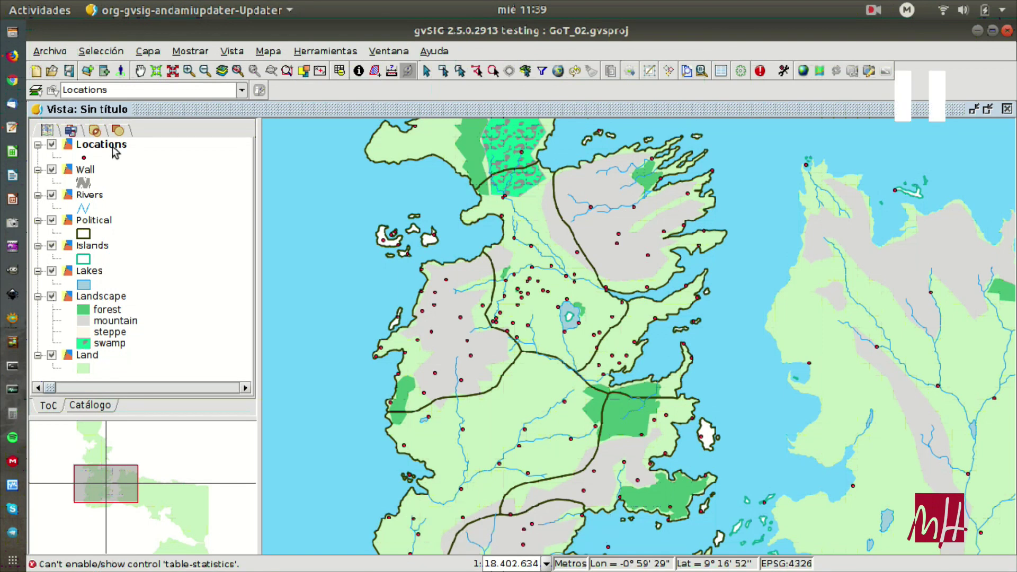